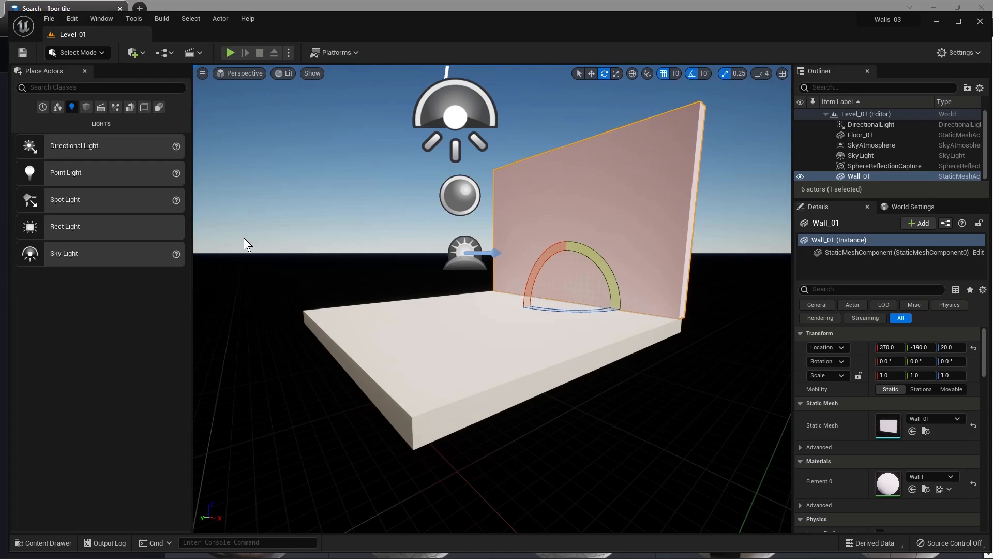
Switch to the browser and examine the Plain Tile Floor texture's flat maps on textures.com.
key(alt+Tab)
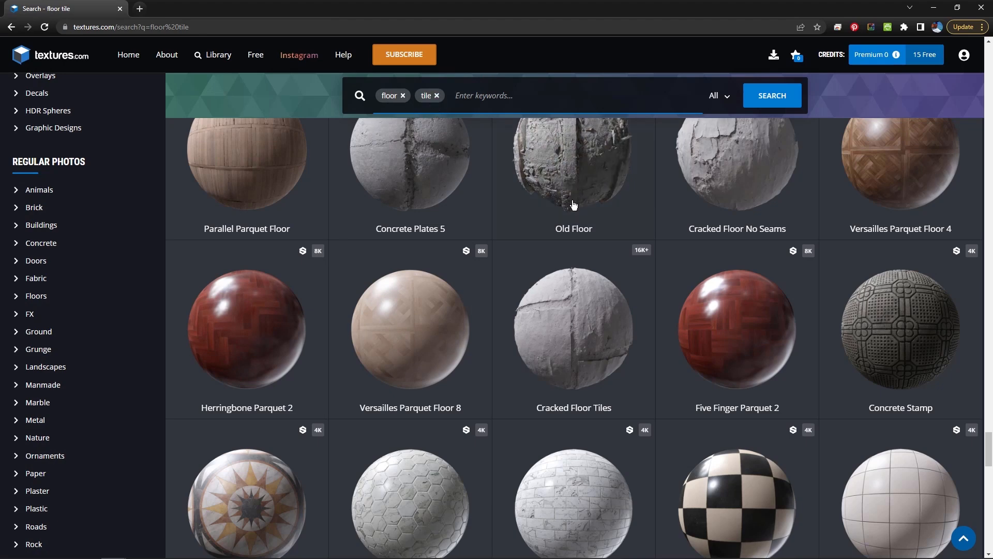
scroll(898, 478, down, 3)
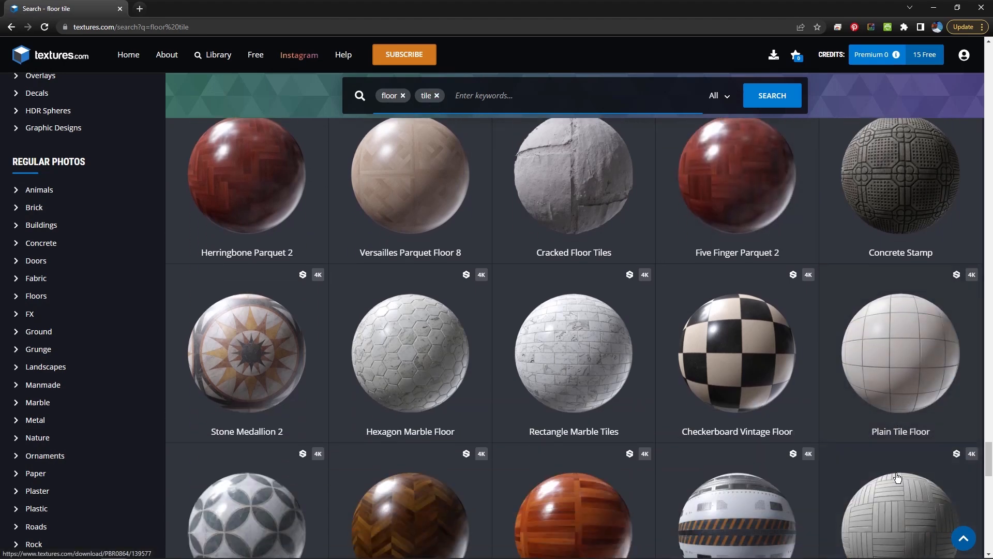
click(897, 350)
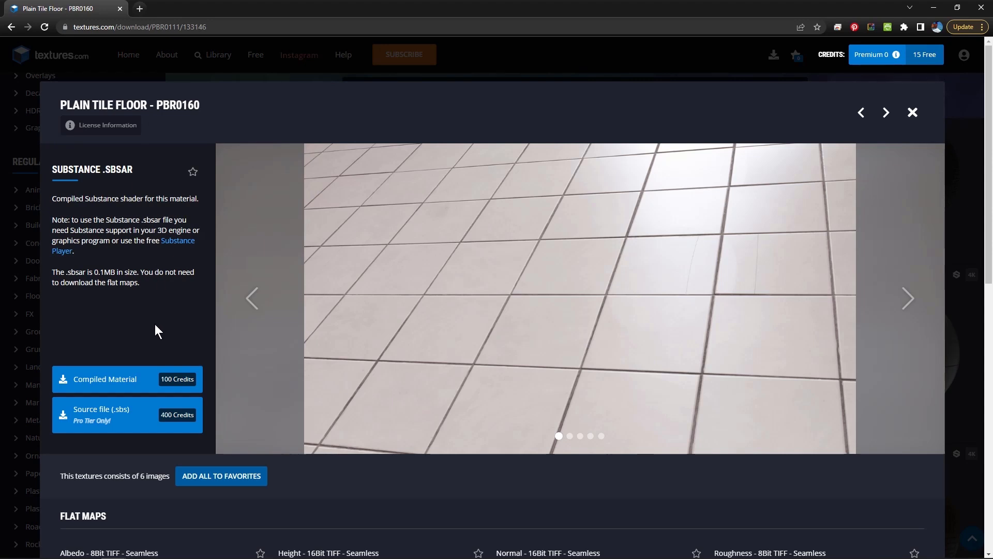
scroll(154, 324, down, 2)
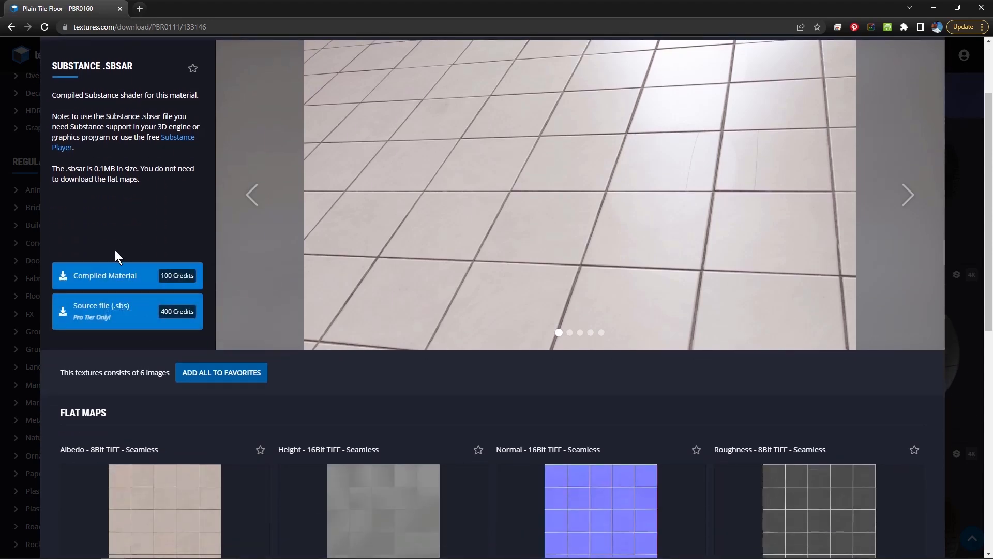
scroll(359, 392, down, 3)
scroll(322, 388, down, 3)
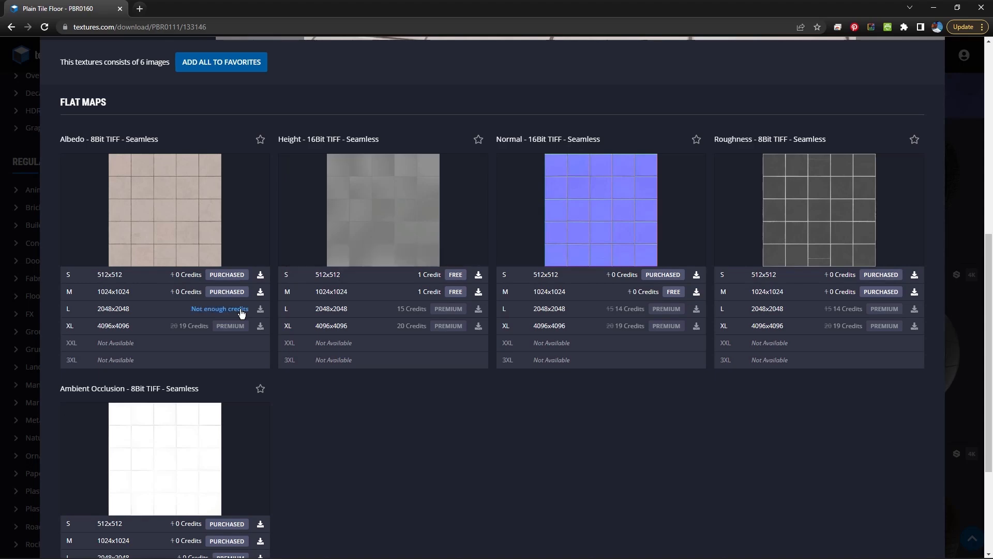
click(260, 291)
drag(238, 11, 402, 55)
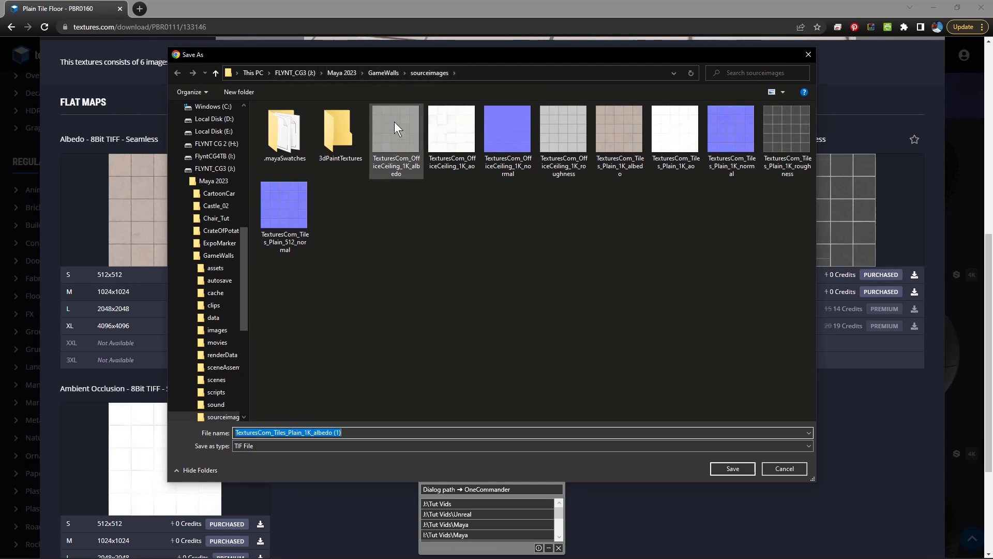
drag(424, 57, 428, 63)
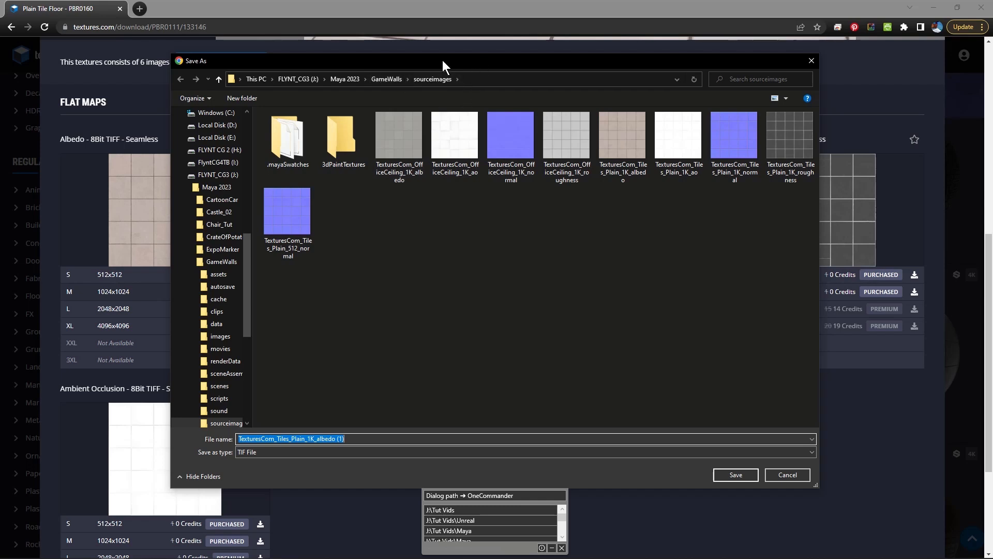
drag(442, 60, 446, 60)
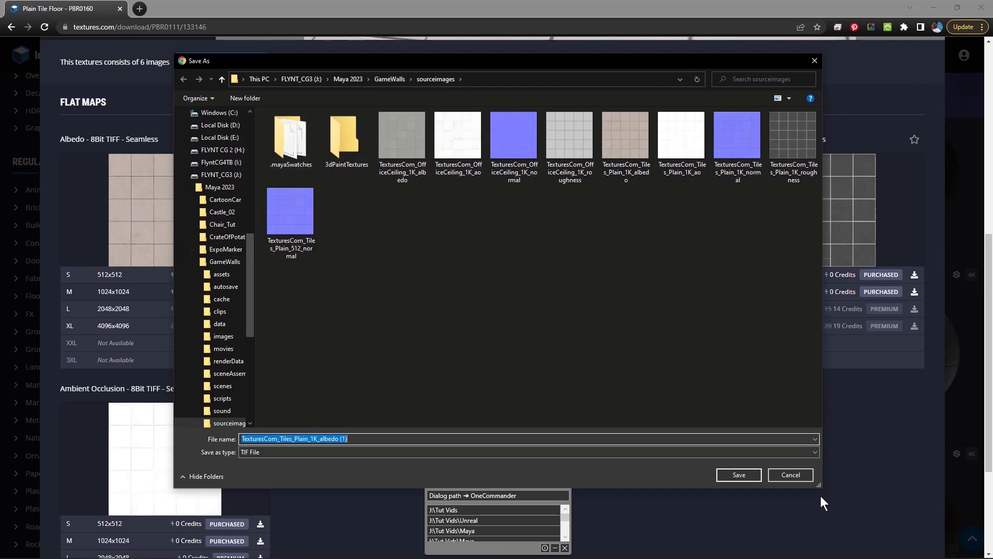
click(788, 472)
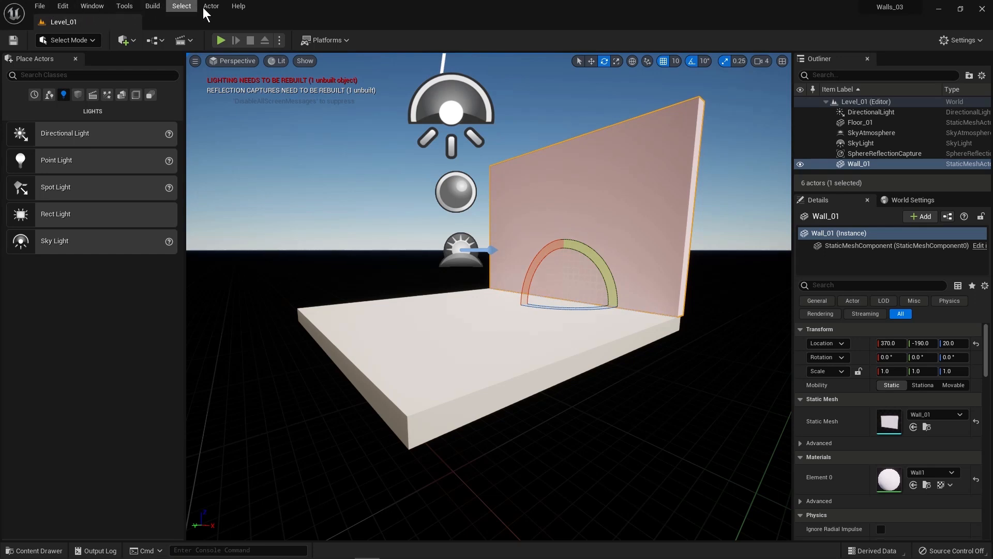
Open Quixel Bridge in Unreal Editor and return to the Level_01 level.
click(100, 9)
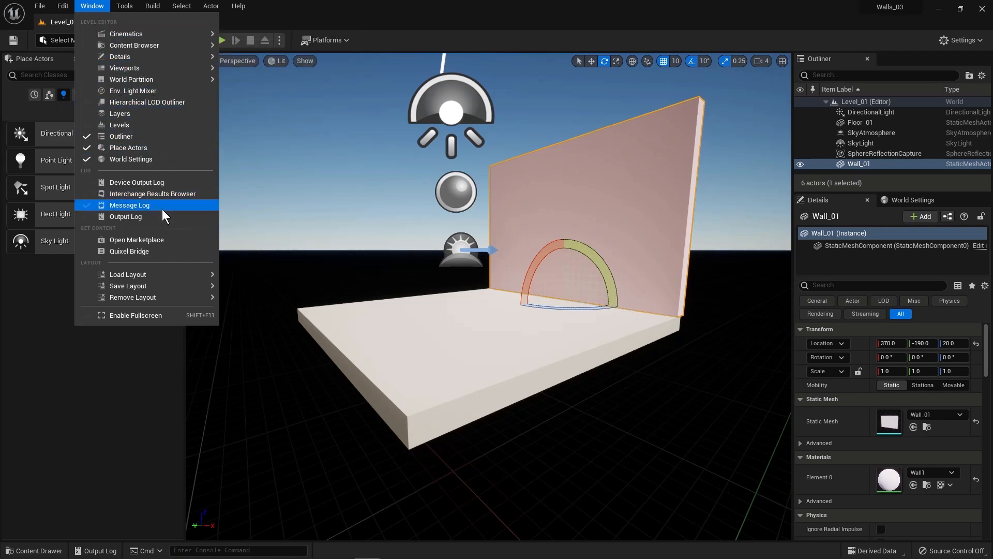
click(176, 253)
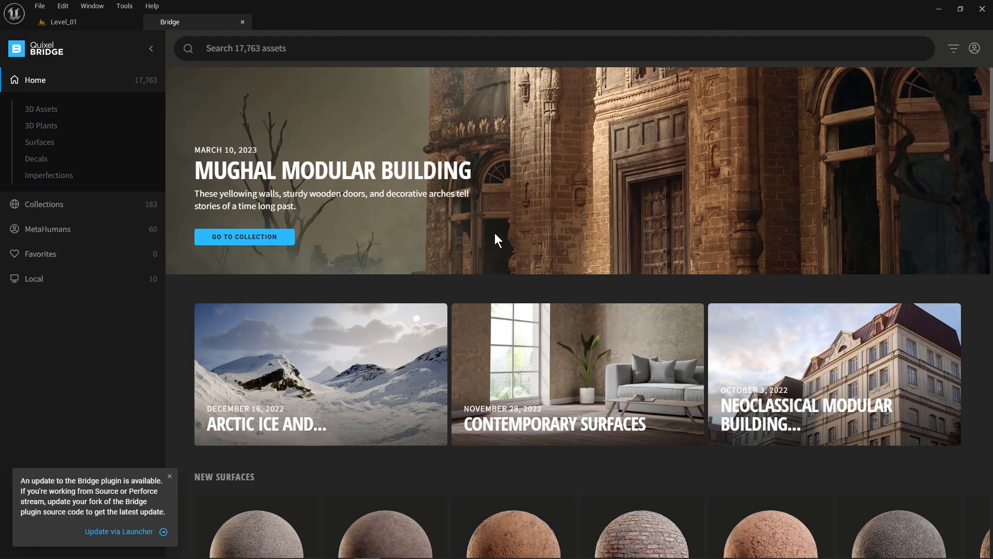
click(82, 24)
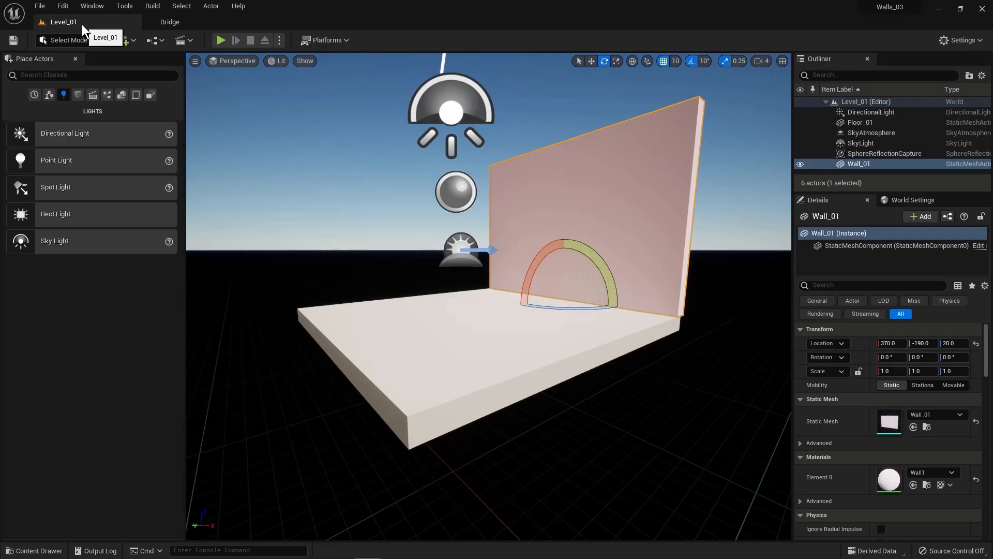
Search the plugins for "web", enable the Web Browser plugin, and restart the editor.
click(40, 7)
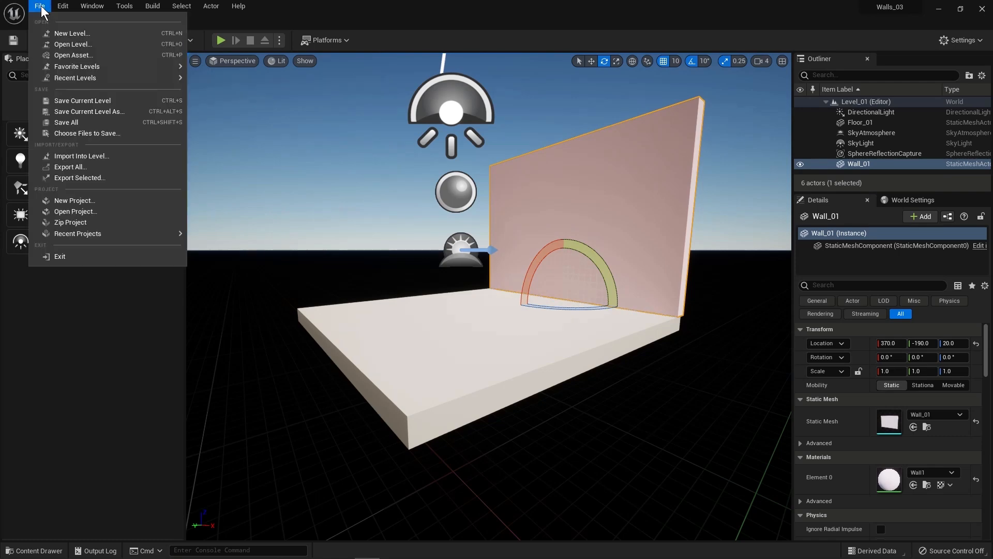
mouse_move(68, 8)
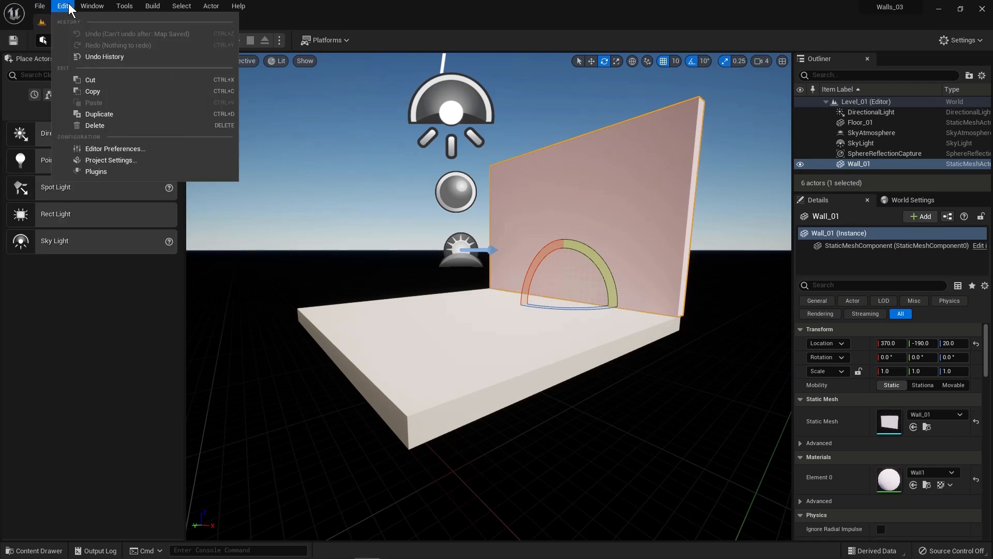
click(96, 172)
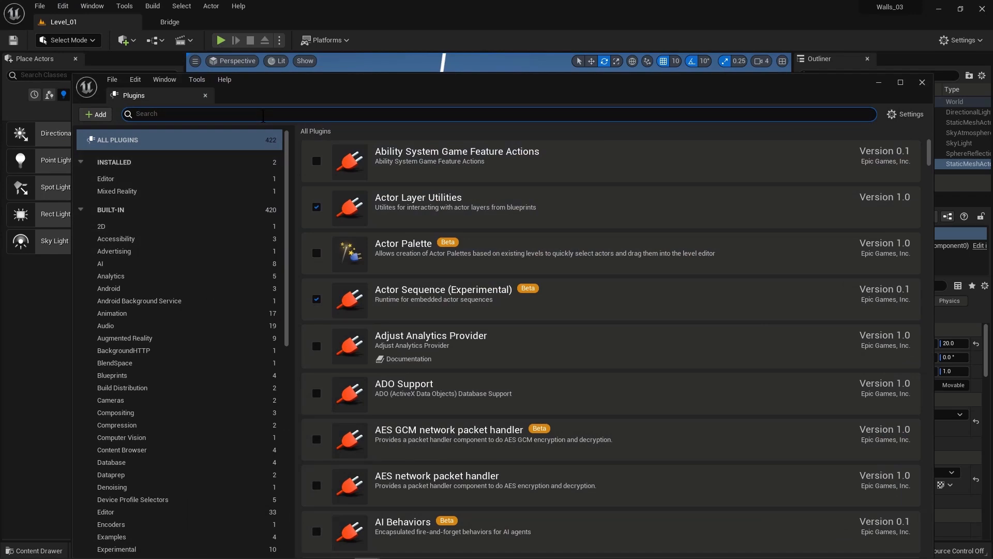
text(web)
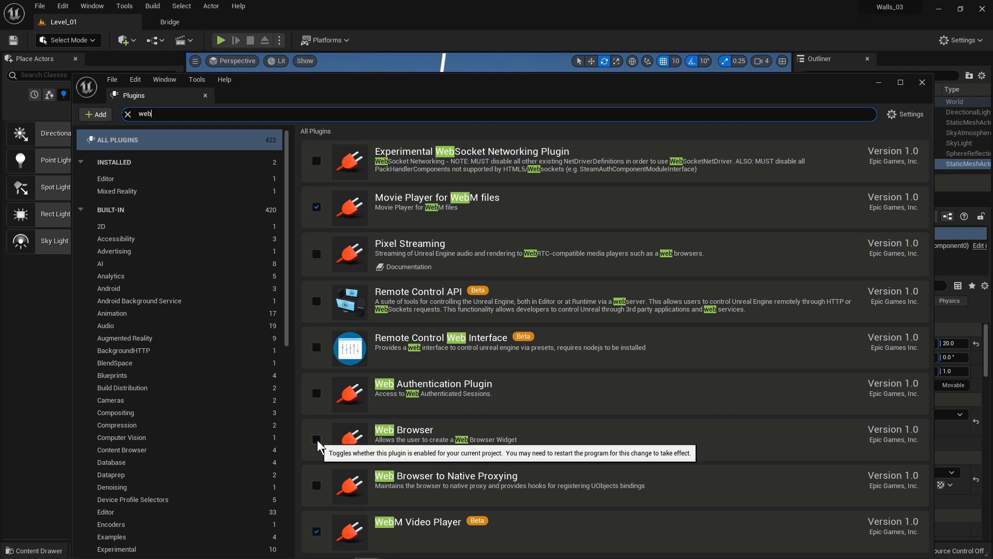
drag(370, 92, 365, 50)
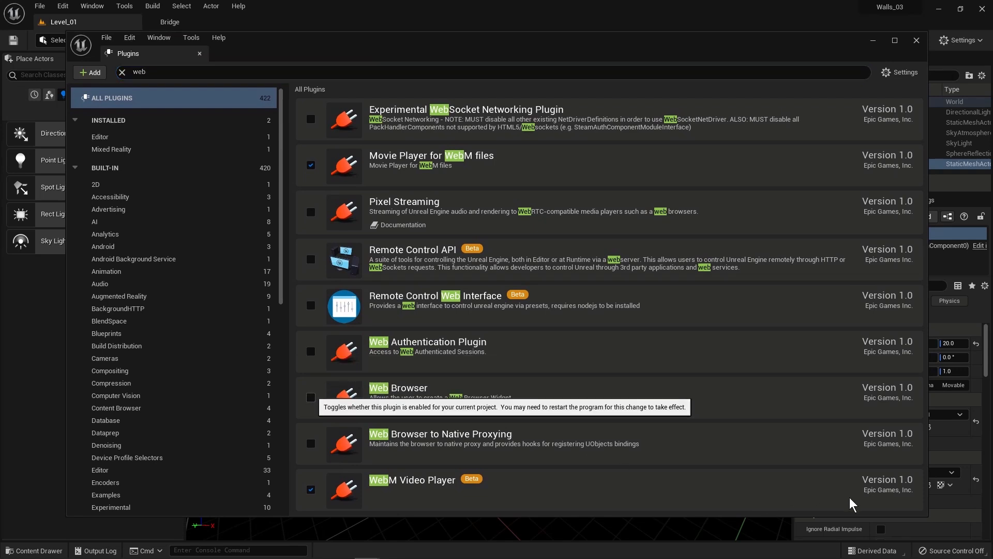
click(310, 397)
drag(372, 57, 372, 38)
click(874, 475)
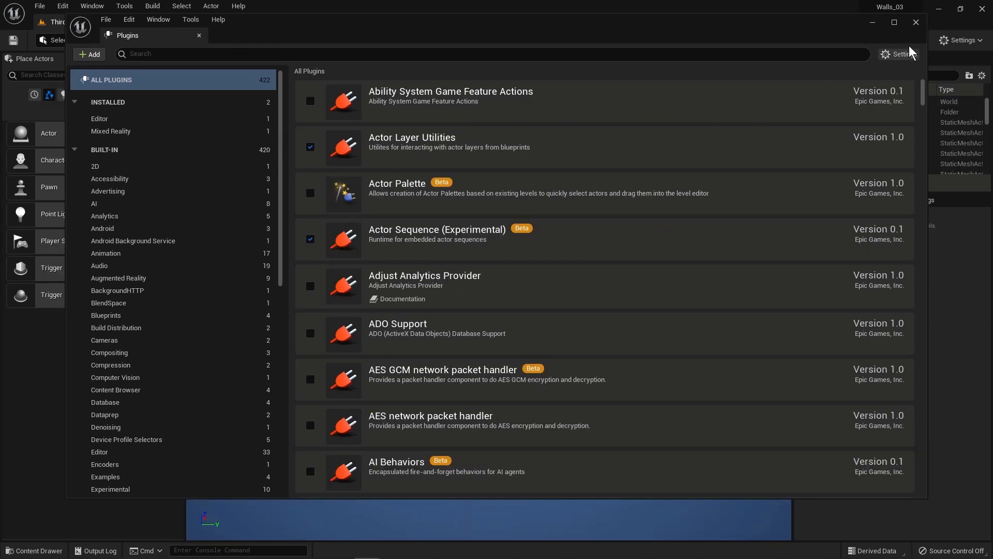
Close the plugin browser and reopen the Level_01 level from the project's Content folder.
click(916, 22)
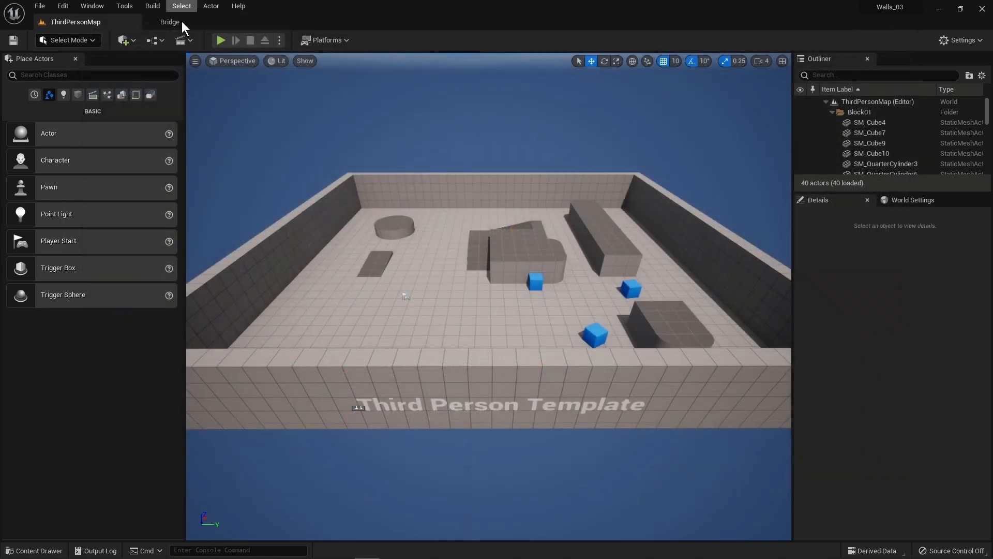
click(34, 550)
double_click(512, 437)
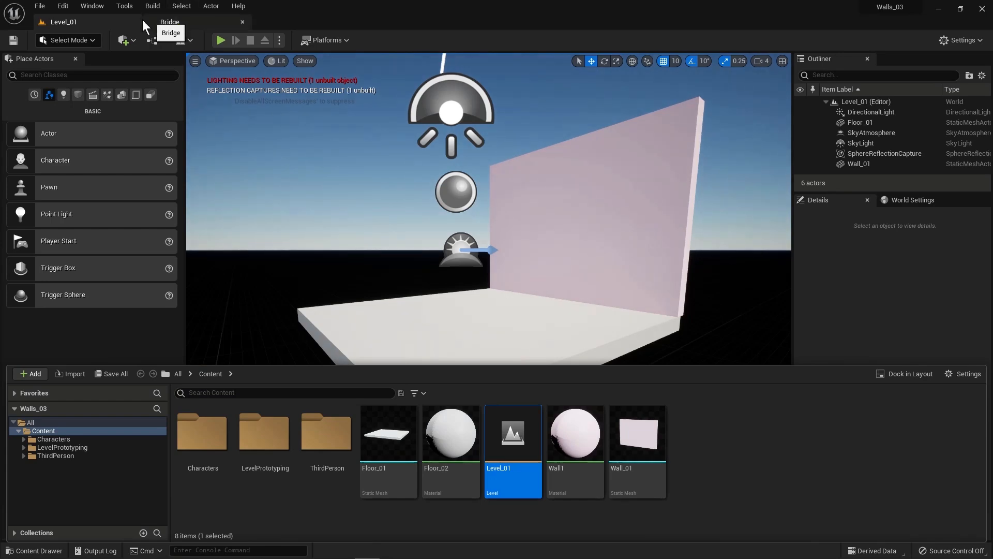
Search Quixel Bridge for "Brick Wall" assets.
click(187, 20)
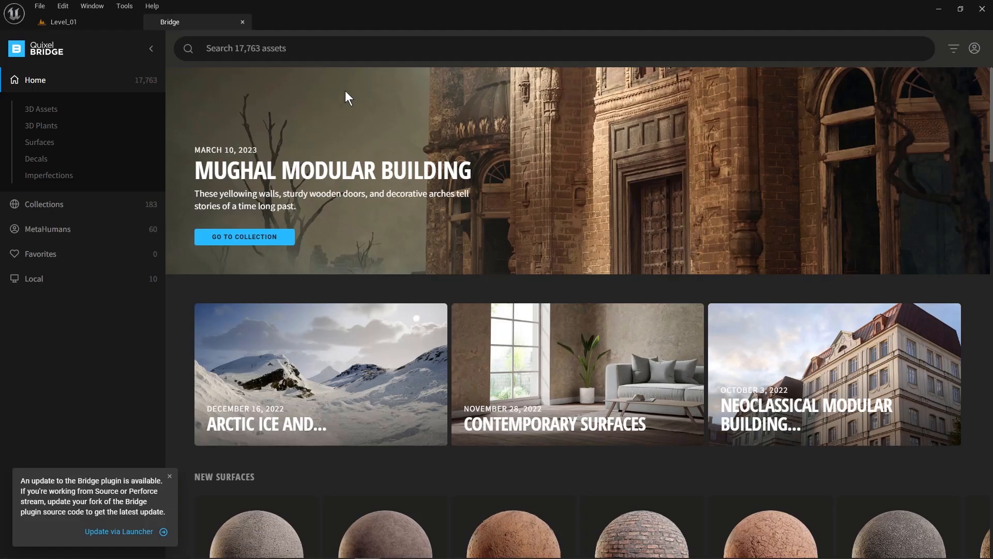
click(383, 46)
text(brick)
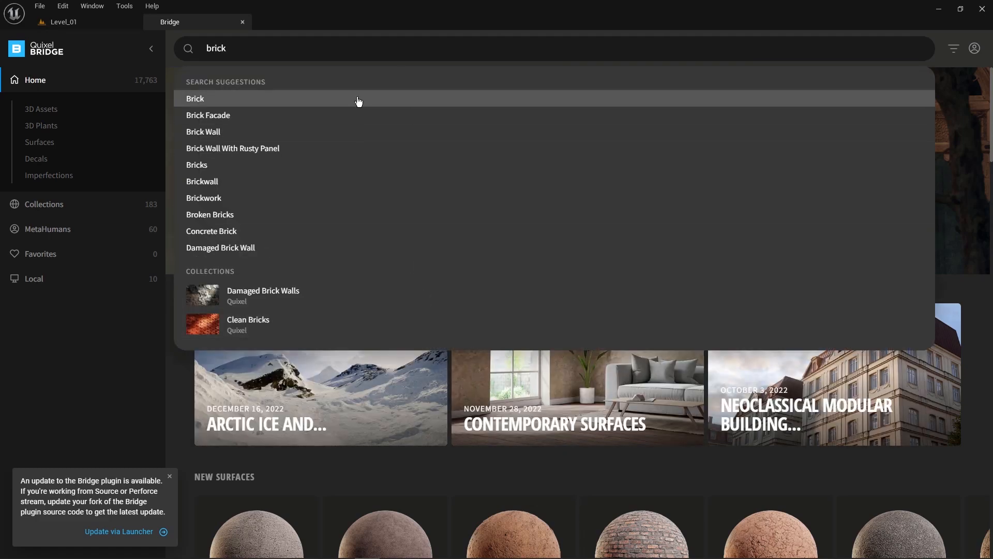
click(373, 133)
Download the brown Damaged Brick Wall surface at Medium Quality and add it to the project.
scroll(560, 387, down, 10)
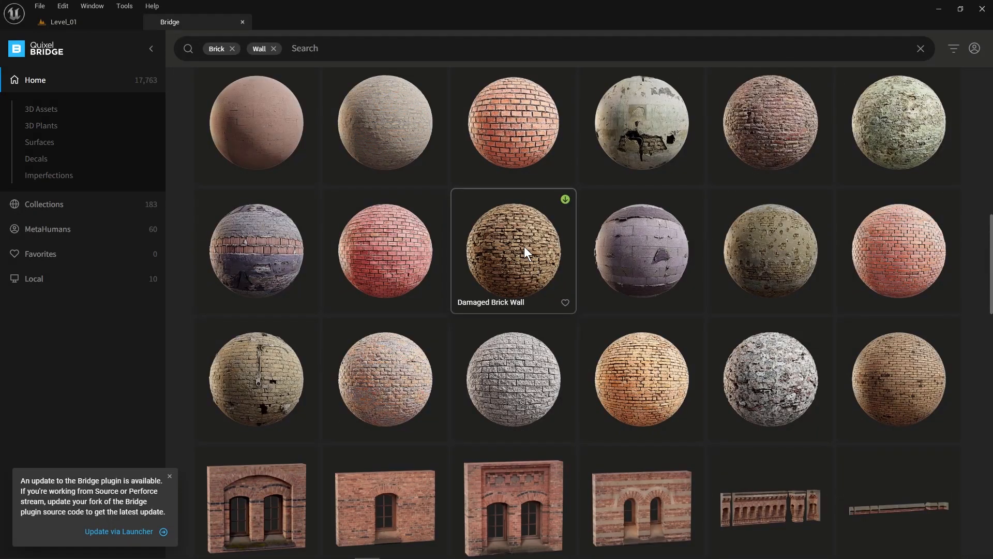
click(500, 239)
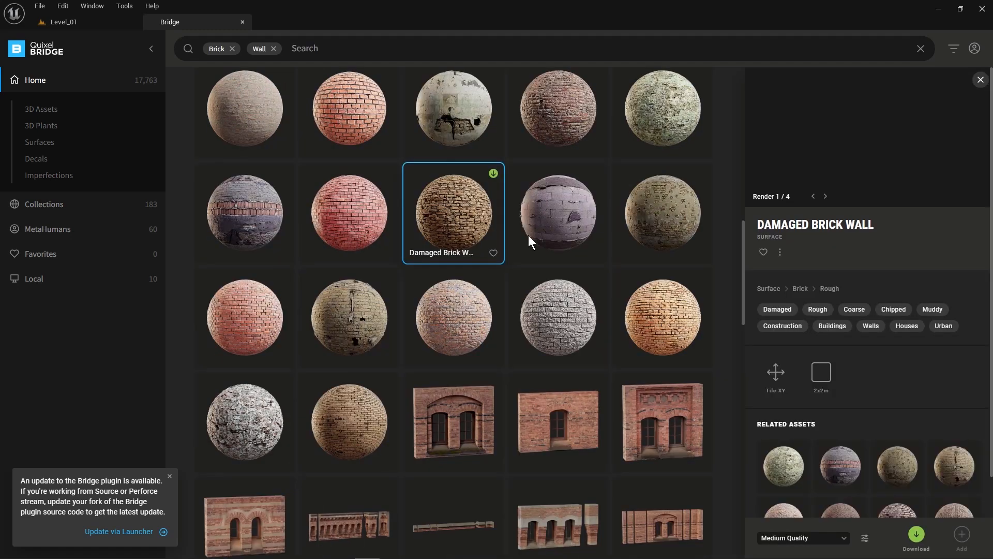
scroll(867, 412, down, 2)
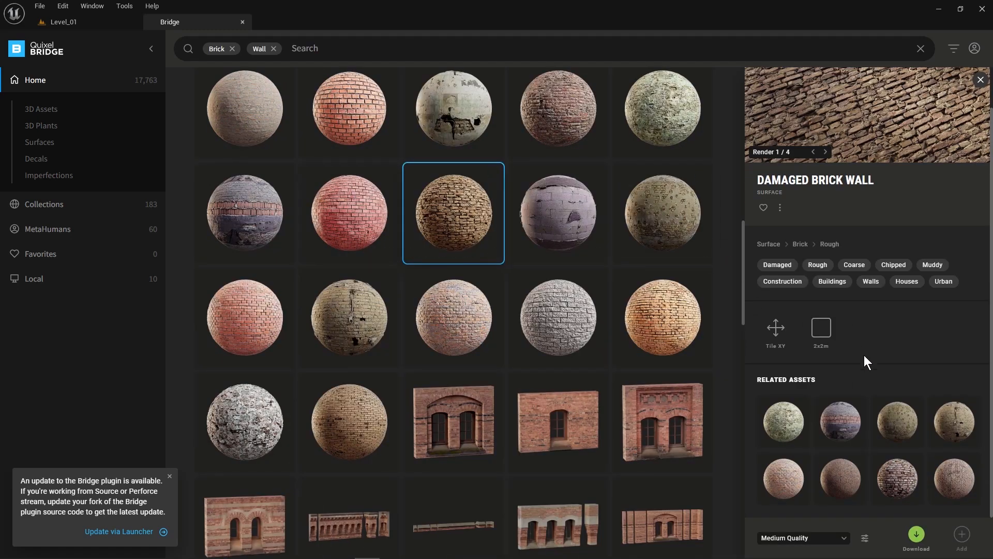
click(917, 534)
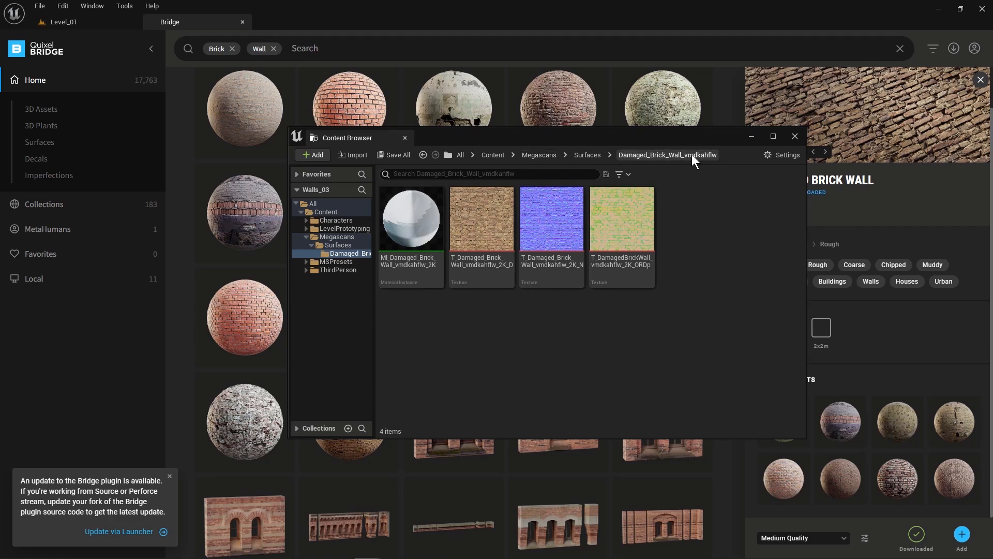
click(794, 136)
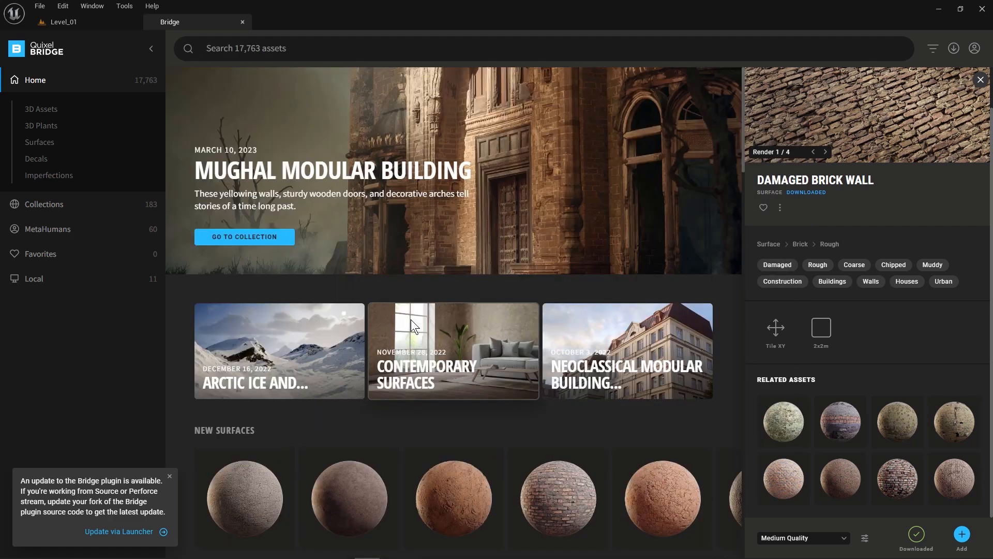
Apply the MI_Damaged_Brick_Wall_vmdkahflw_2K material from the Megascans surfaces to the wall in Level_01.
click(52, 20)
click(46, 549)
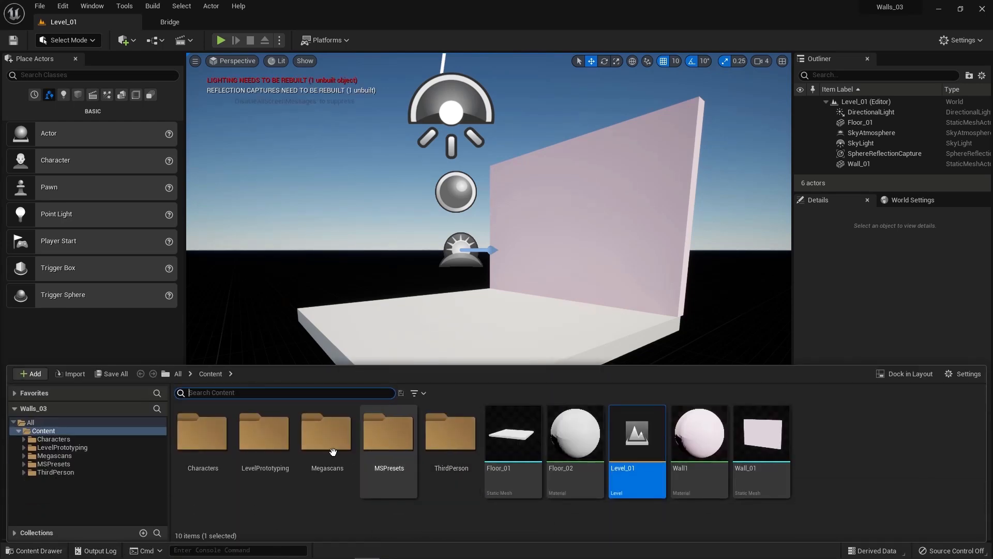
double_click(323, 434)
double_click(202, 433)
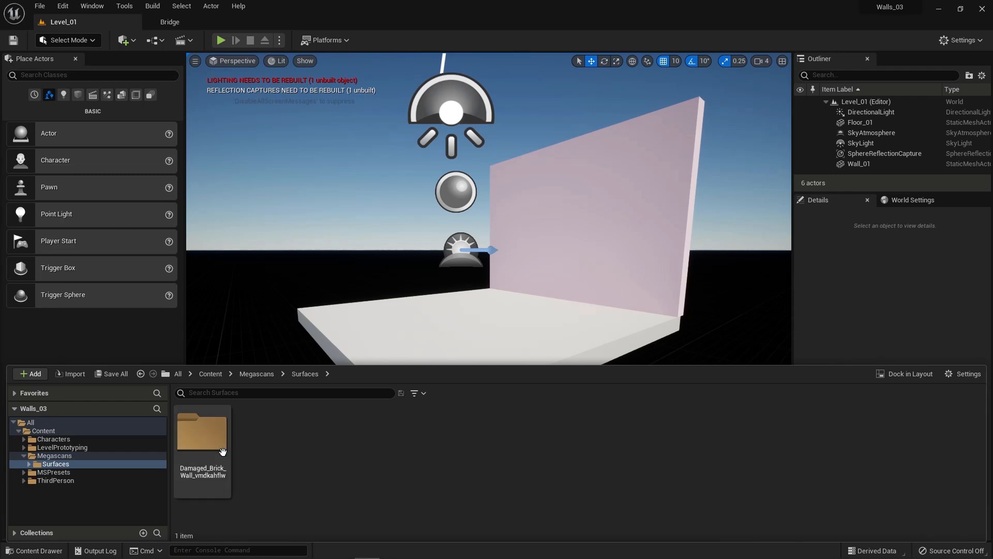
double_click(203, 437)
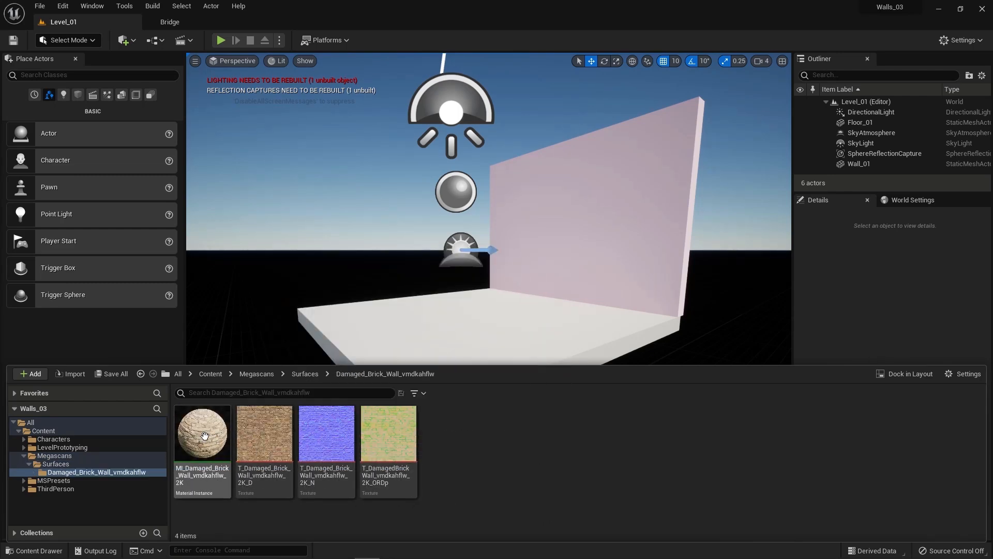
drag(205, 443, 615, 197)
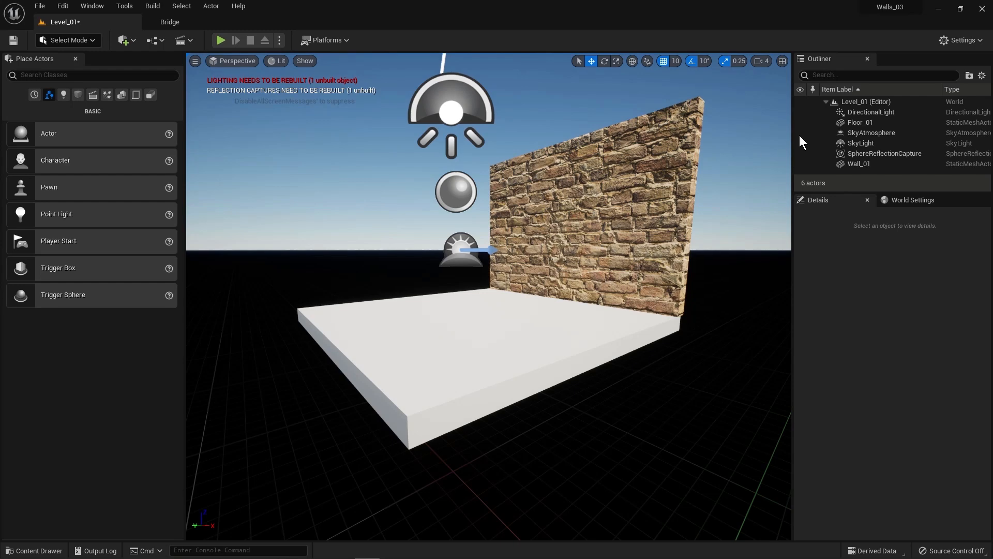
Focus on Wall_01 and examine its brick surface closely from several angles.
click(620, 222)
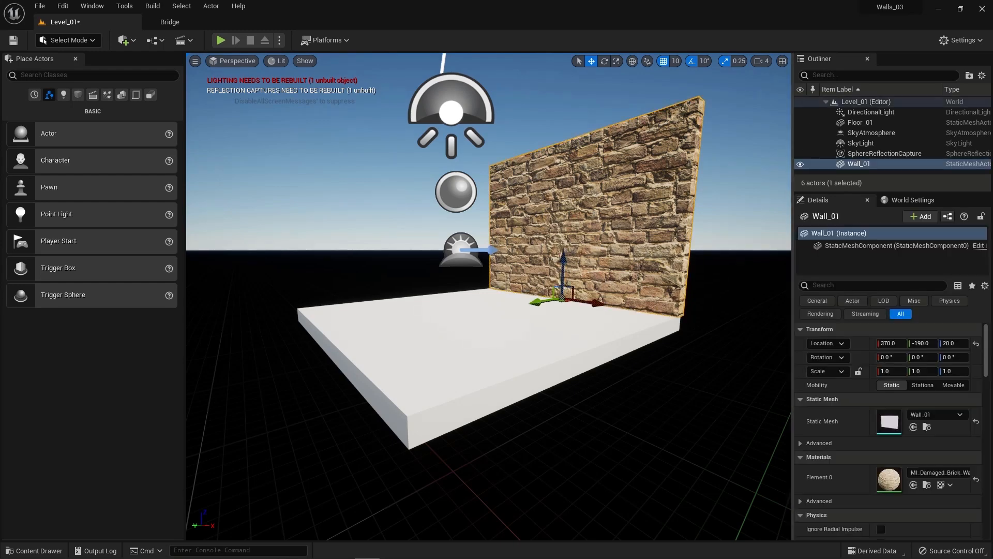
key(f)
alt+drag(664, 303, 579, 310)
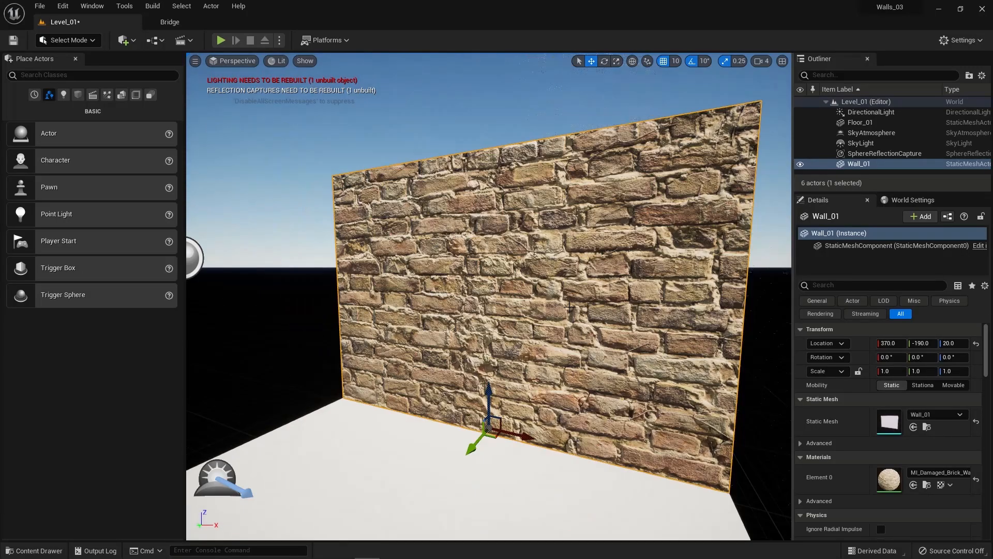
alt+drag(579, 252, 672, 207)
alt+drag(489, 296, 507, 334)
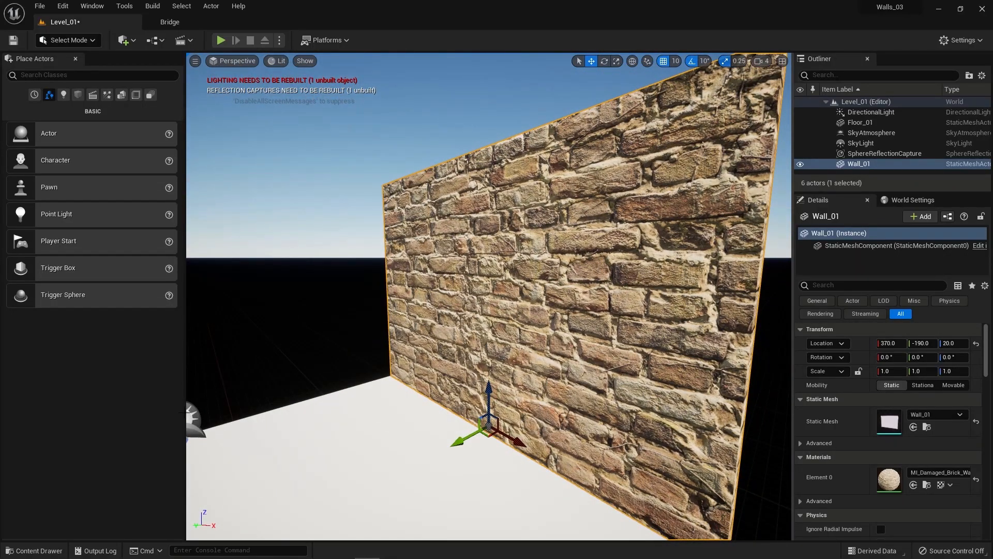
Open the MI_Damaged_Brick_Wall_vmdkahflw_2K material instance for editing and dock its editor alongside the Level_01 and Bridge tabs.
click(35, 550)
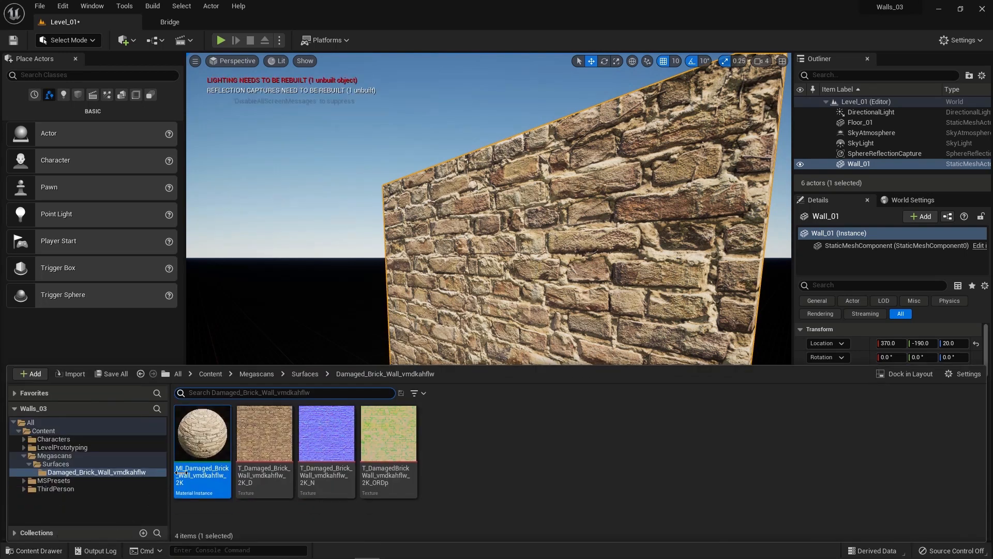
double_click(207, 434)
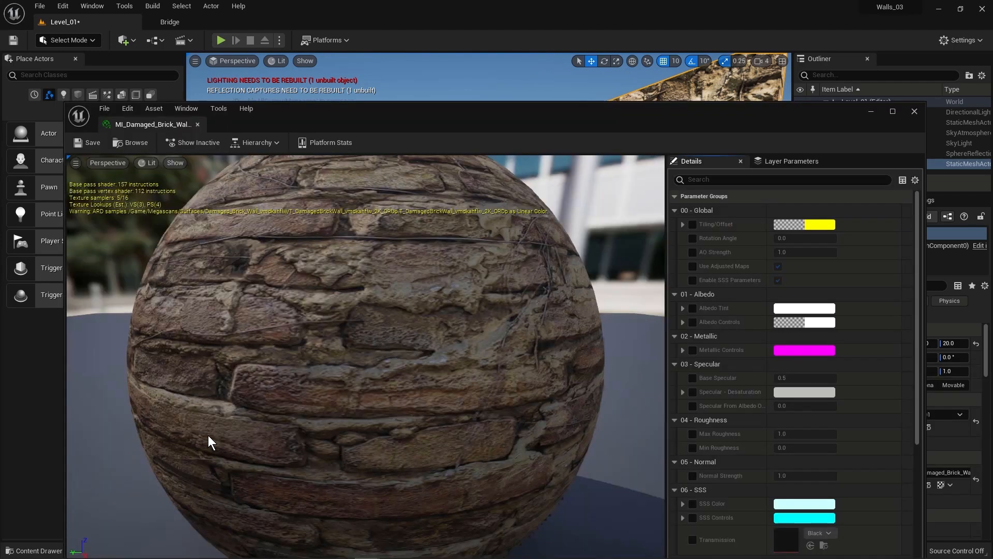
drag(407, 112, 438, 78)
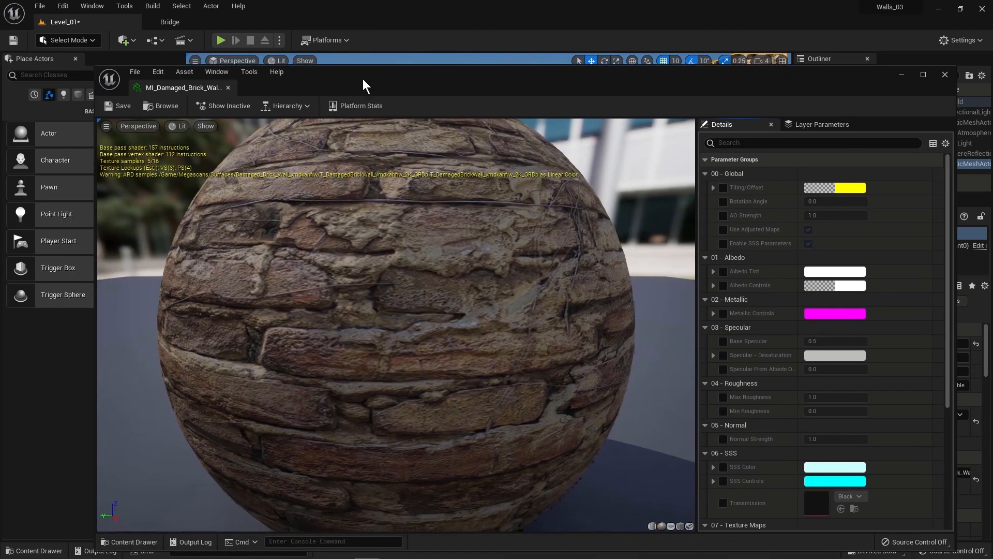
drag(175, 93, 256, 22)
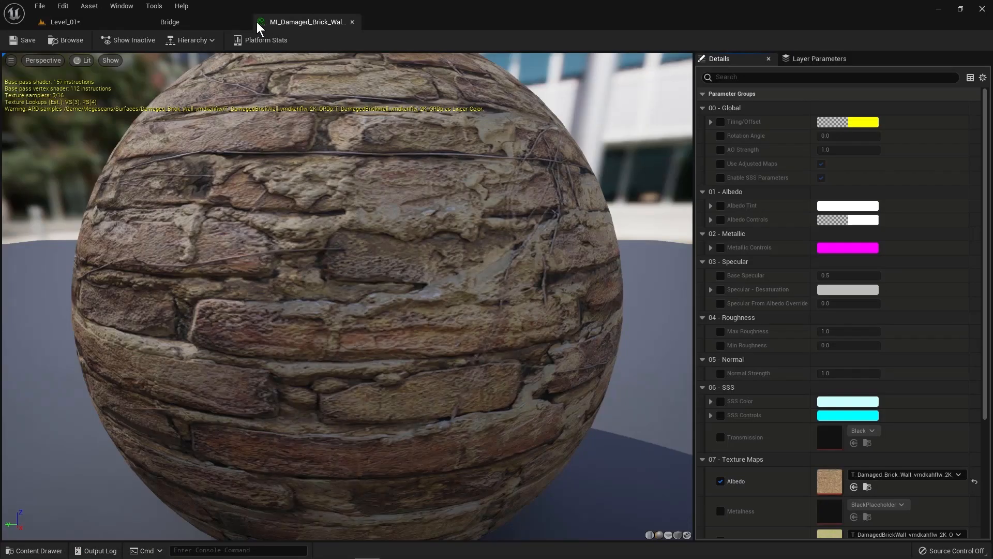
Expand Tiling/Offset in the Global parameter group and enable its override.
click(703, 107)
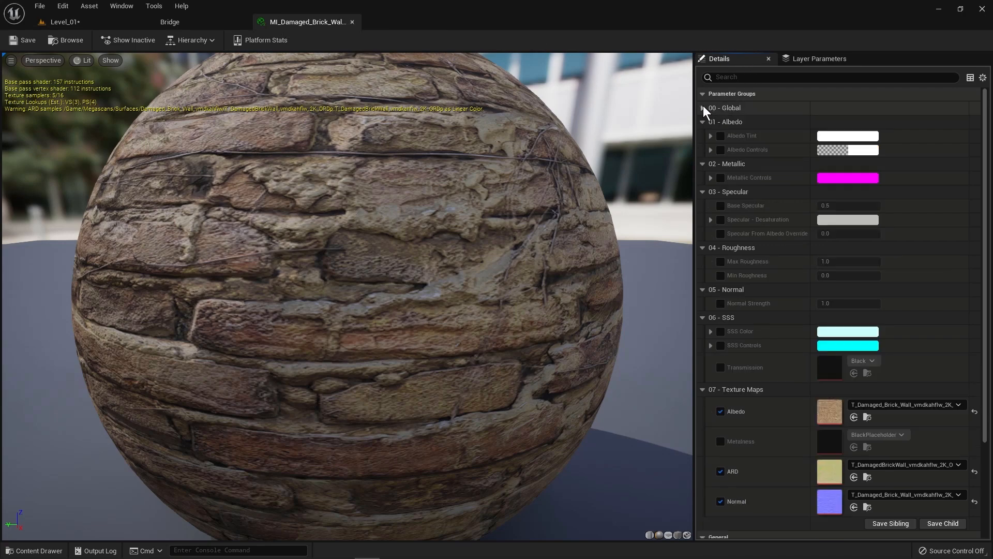
click(703, 108)
click(710, 122)
click(710, 121)
click(710, 122)
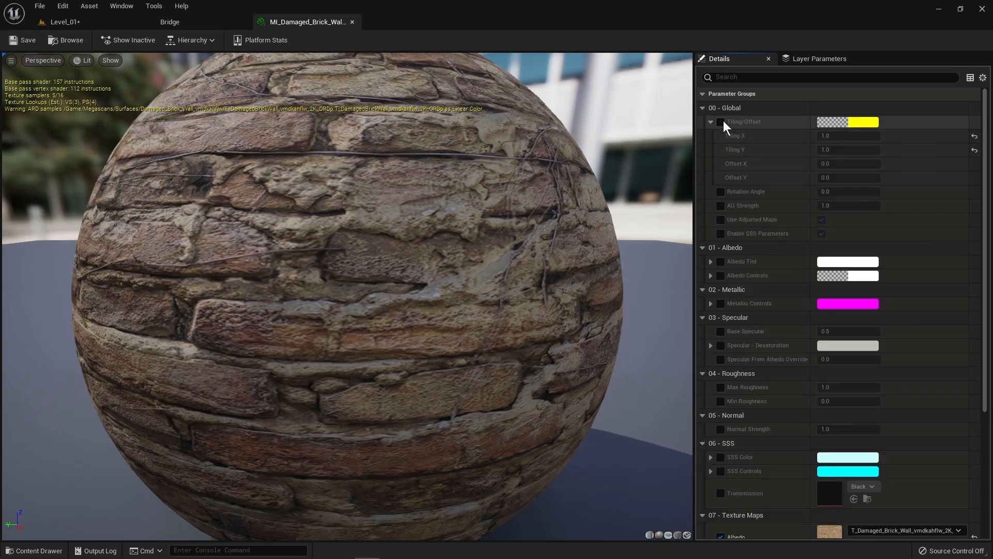
click(721, 123)
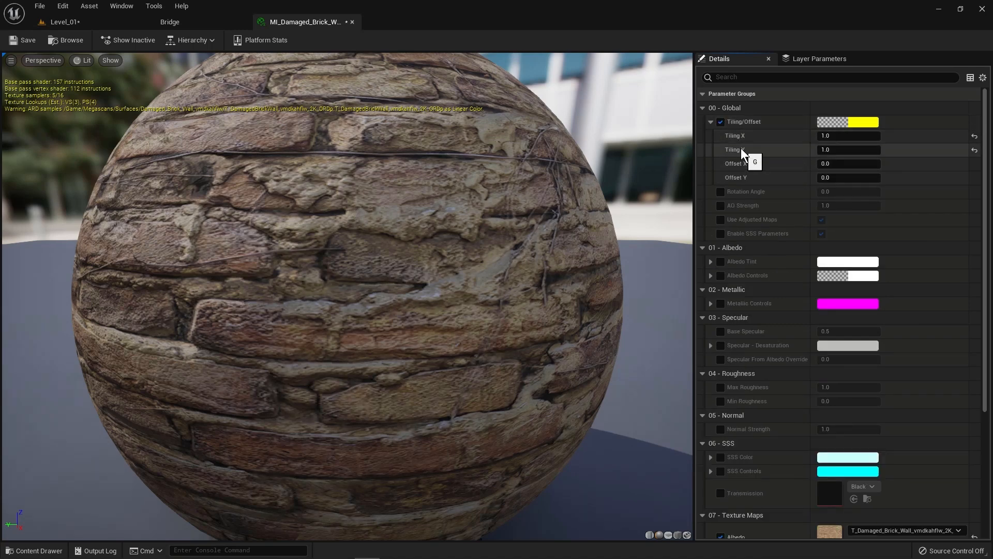
Set Tiling X and Tiling Y to 2.0 and save the brick material instance.
drag(847, 138, 825, 139)
click(872, 137)
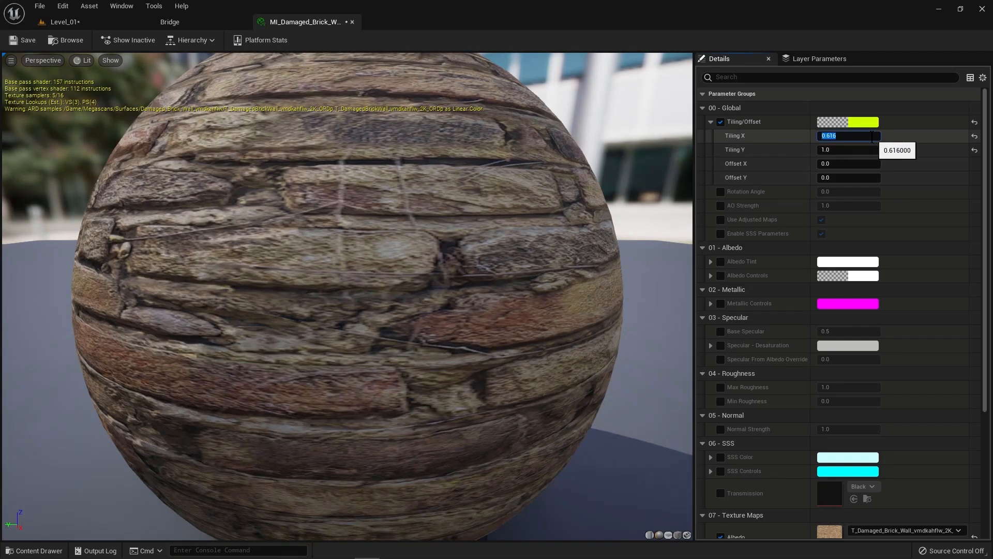
key(Tab)
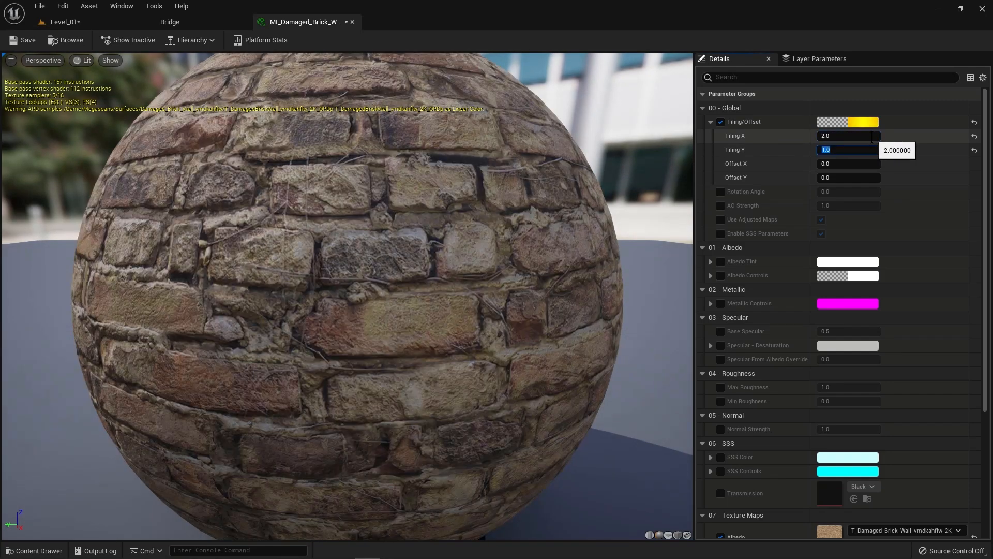
text(2)
key(Return)
click(22, 39)
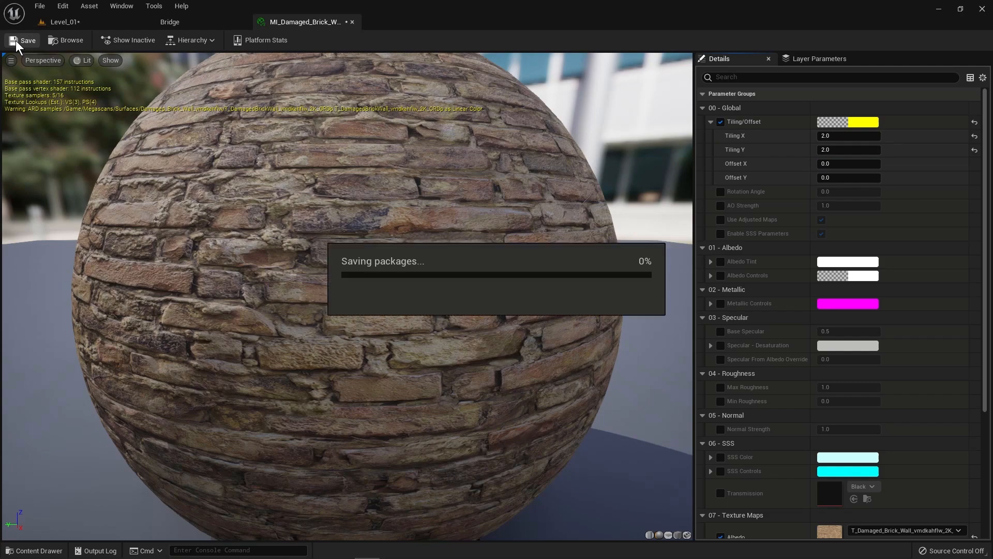
Return to Level_01, select Floor_01 and focus the view on it.
click(86, 22)
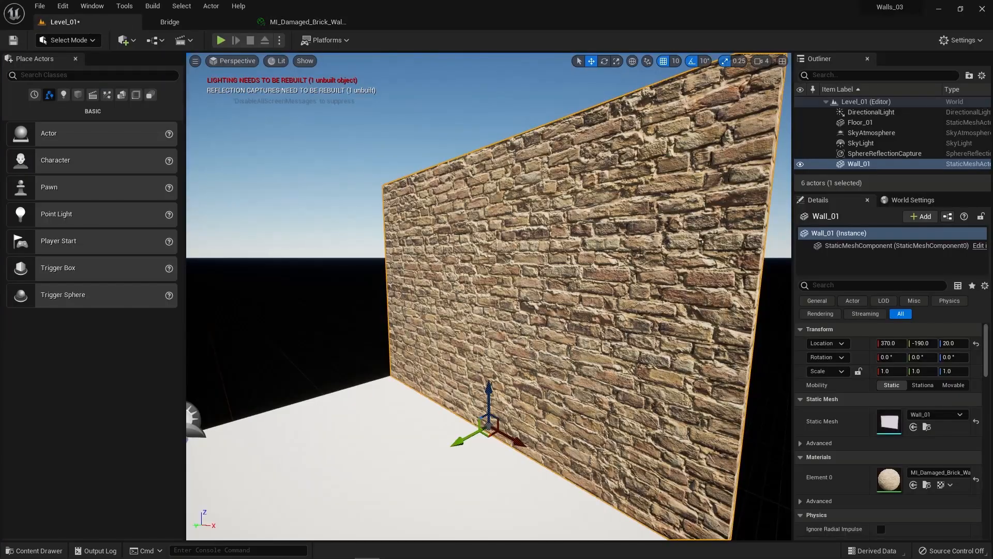
drag(633, 292, 668, 288)
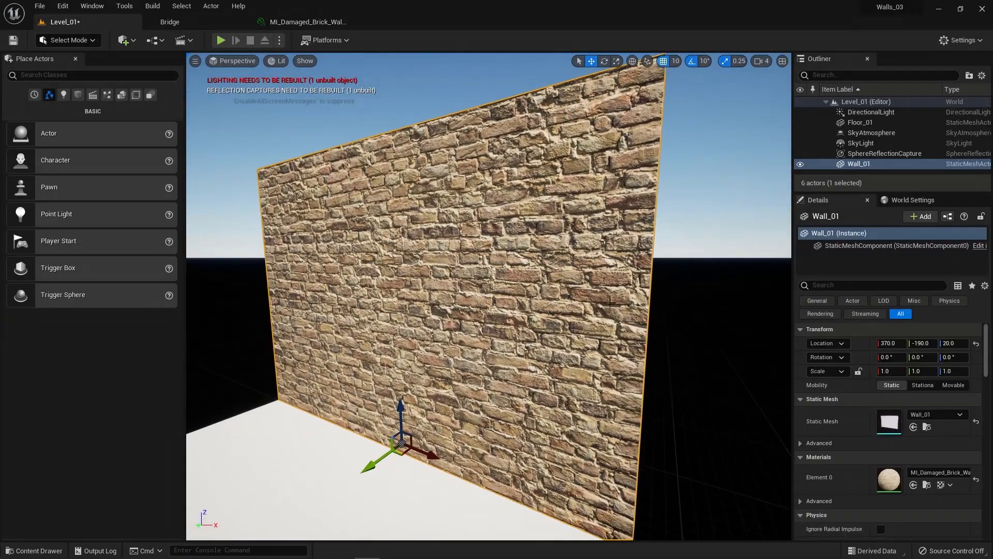
click(278, 462)
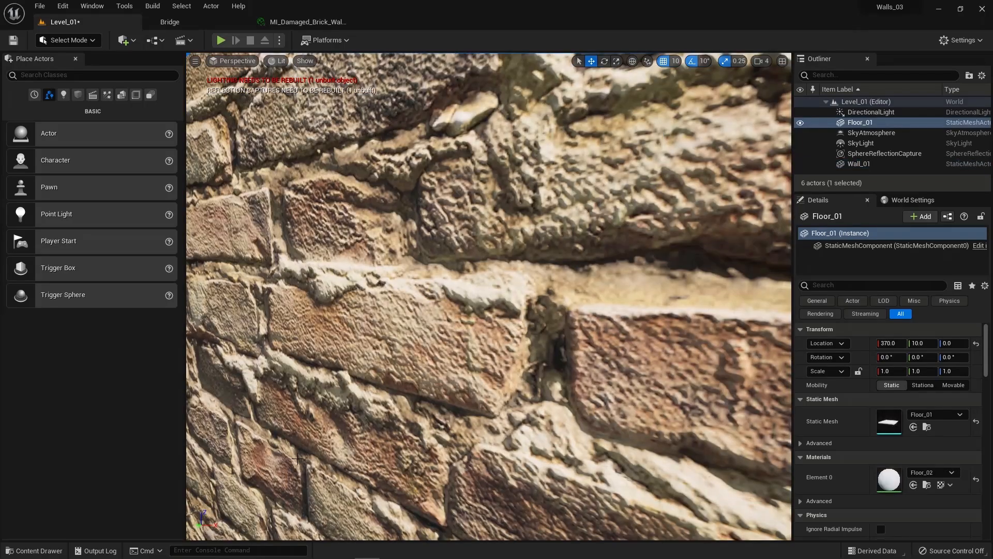
scroll(310, 456, up, 5)
scroll(310, 457, down, 10)
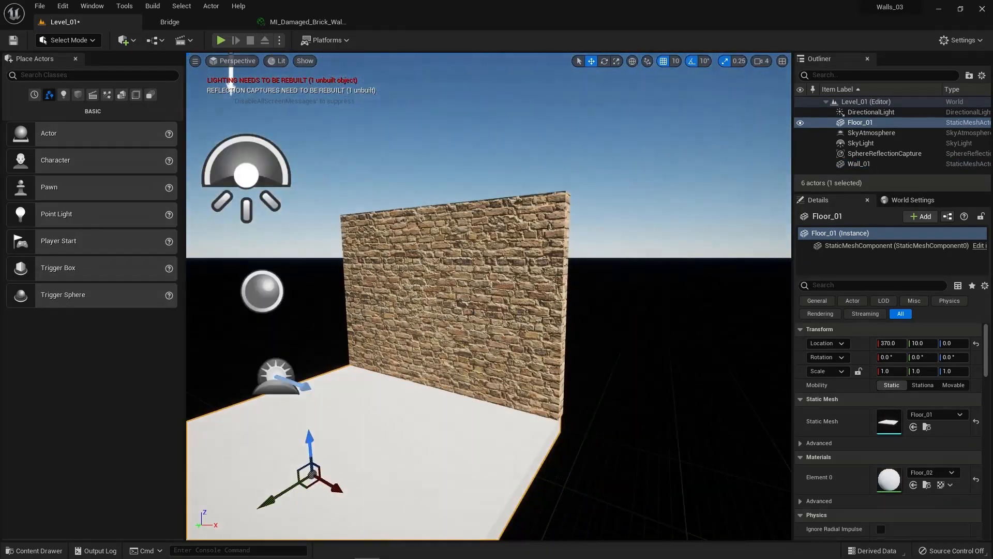
key(f)
alt+drag(620, 303, 533, 347)
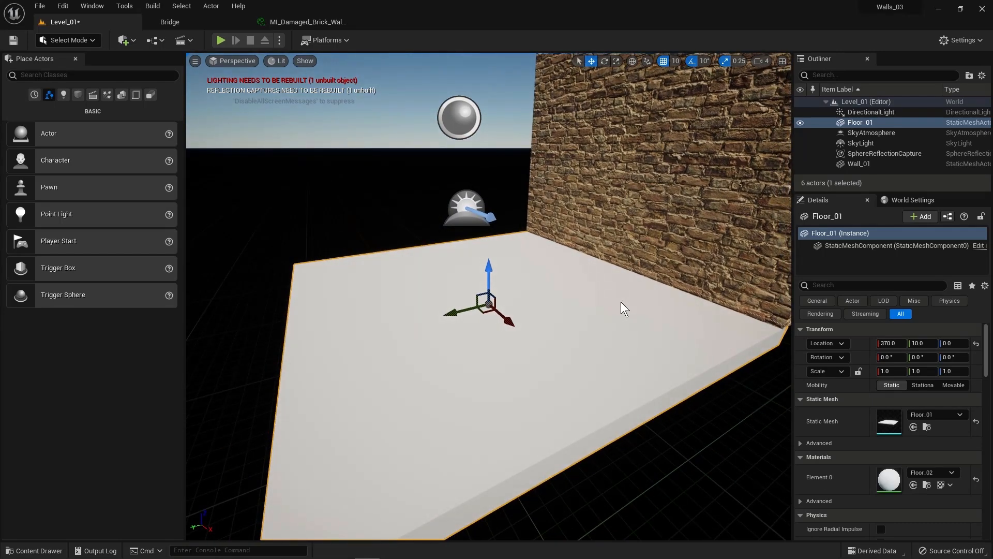
Create a folder named Textures in the project's Content folder and open it.
click(31, 550)
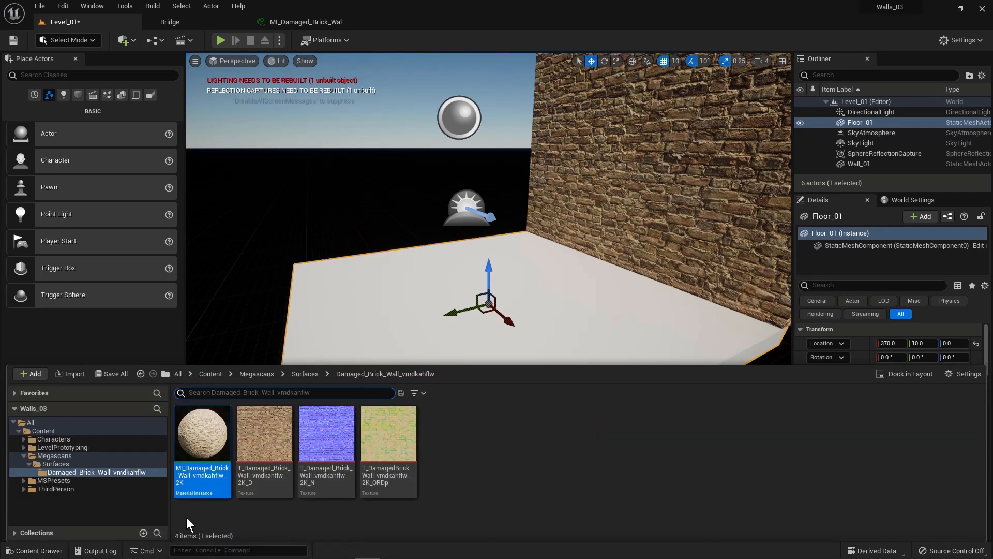
click(249, 374)
click(212, 372)
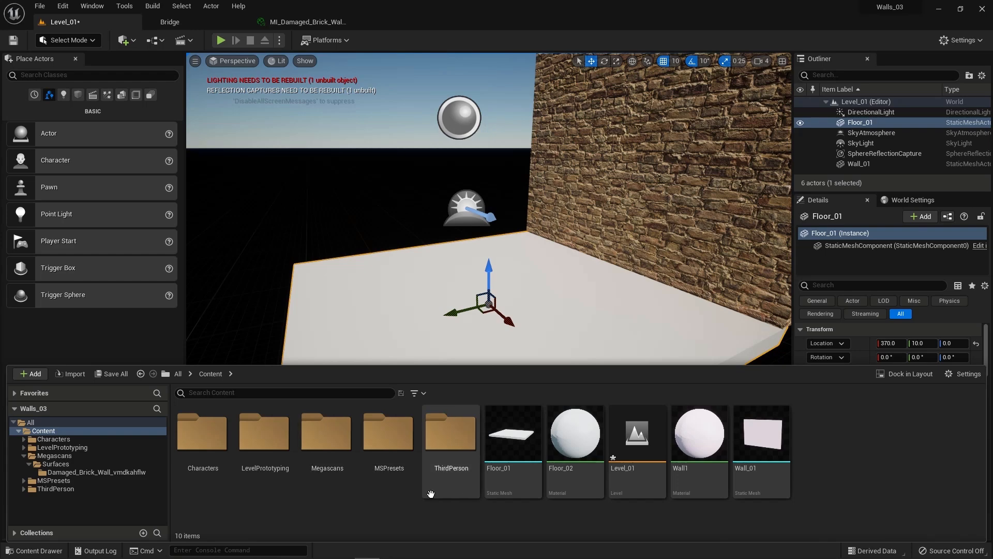
click(23, 371)
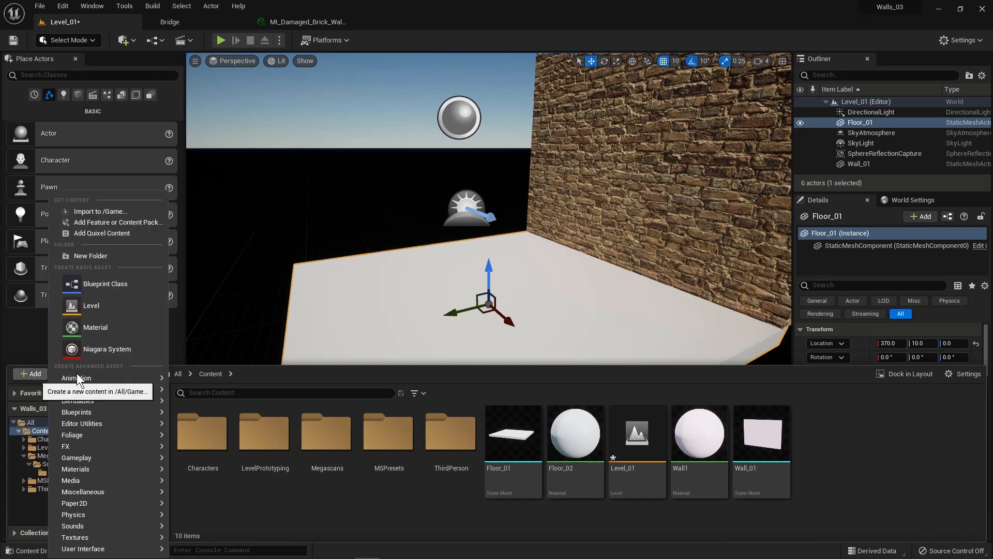
click(113, 255)
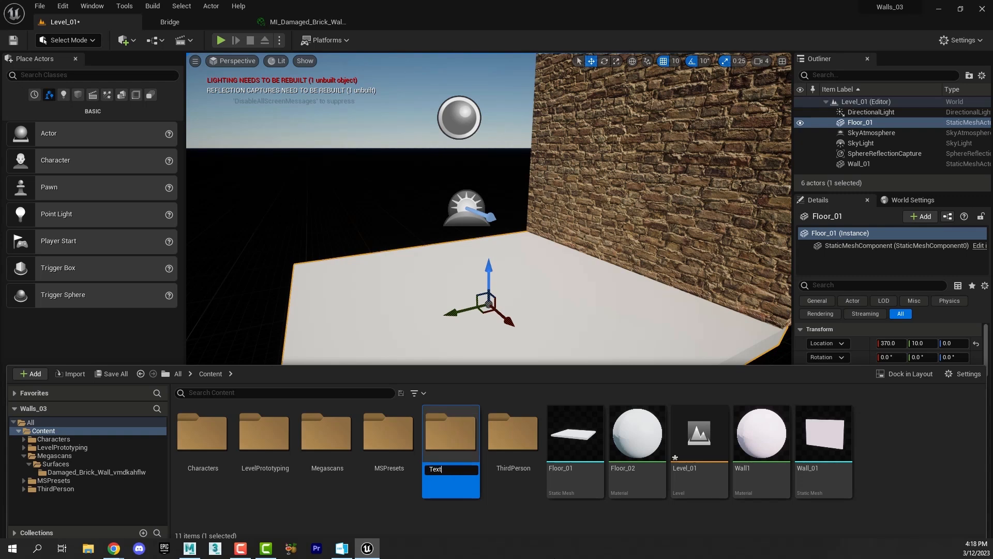
key(Return)
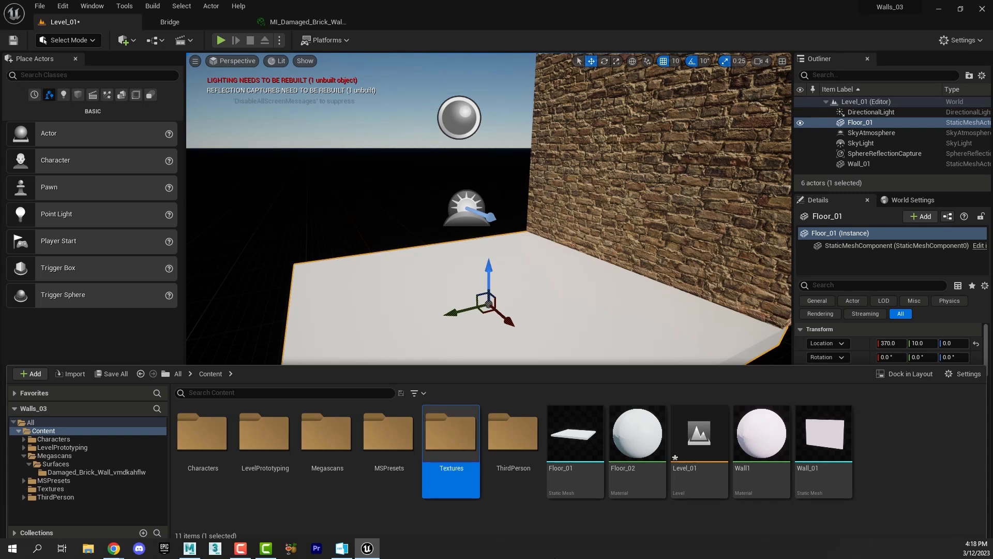
double_click(451, 434)
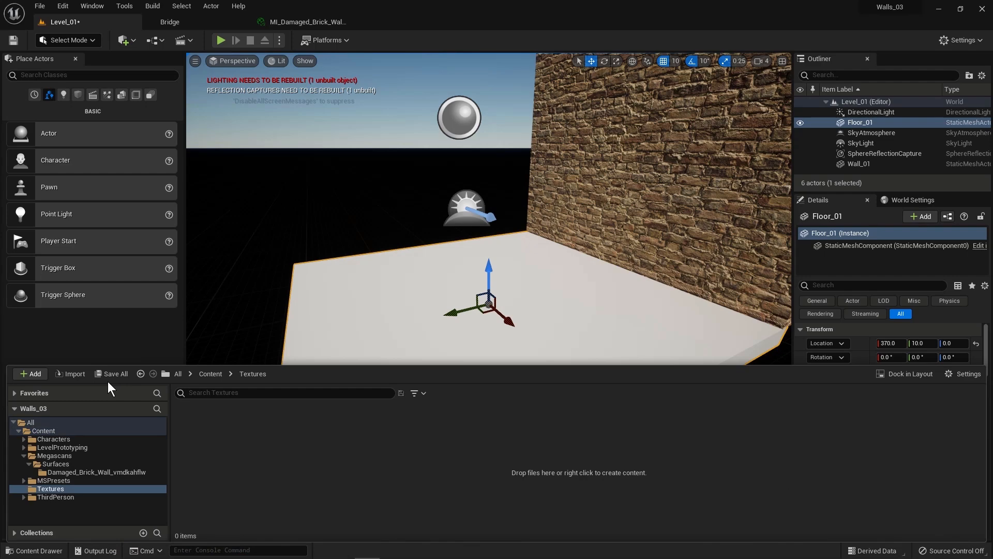
Import the TexturesCom_Tiles_Plain_1K albedo, ao, normal and roughness maps from GameWalls\sourceimages into the Textures folder.
click(77, 374)
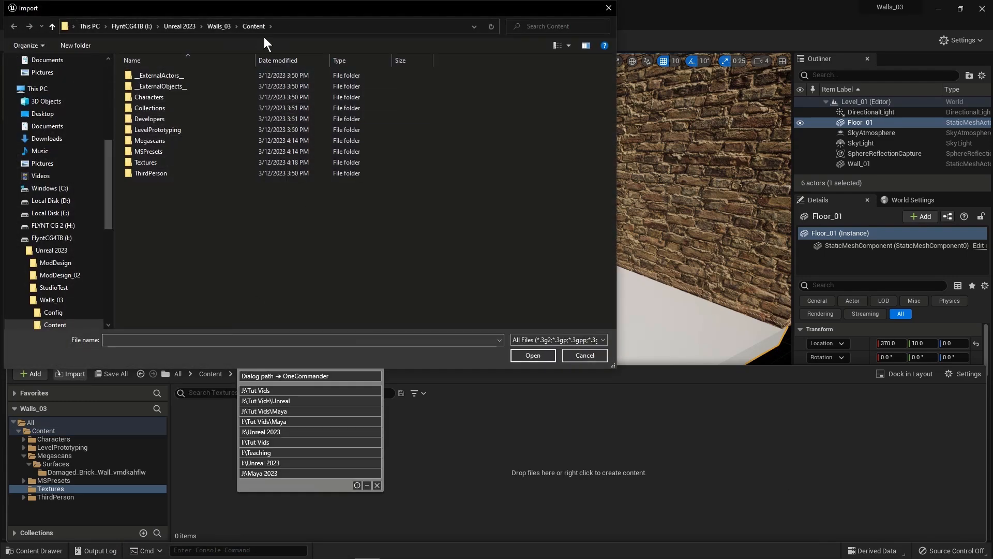
drag(287, 11, 470, 62)
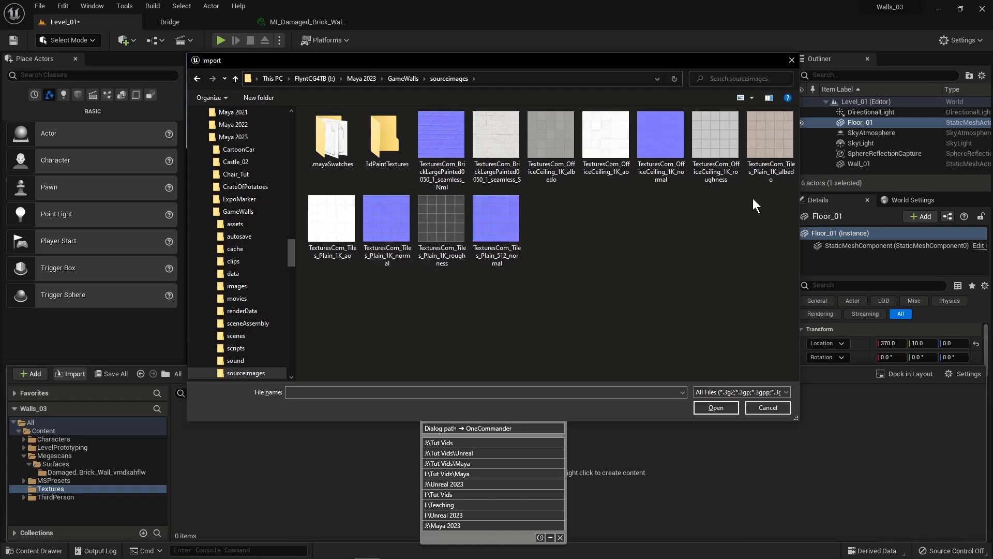
click(764, 129)
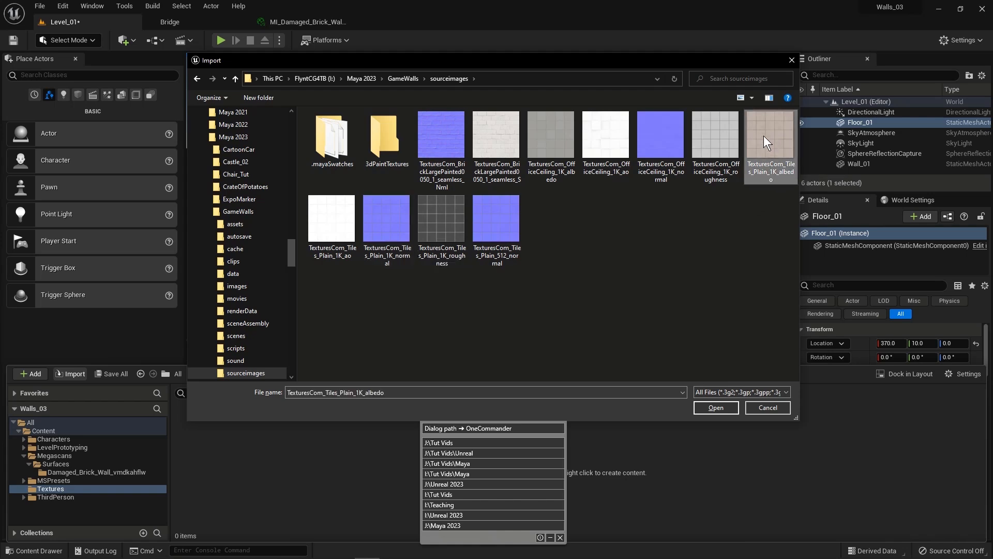
ctrl+click(336, 243)
ctrl+click(385, 237)
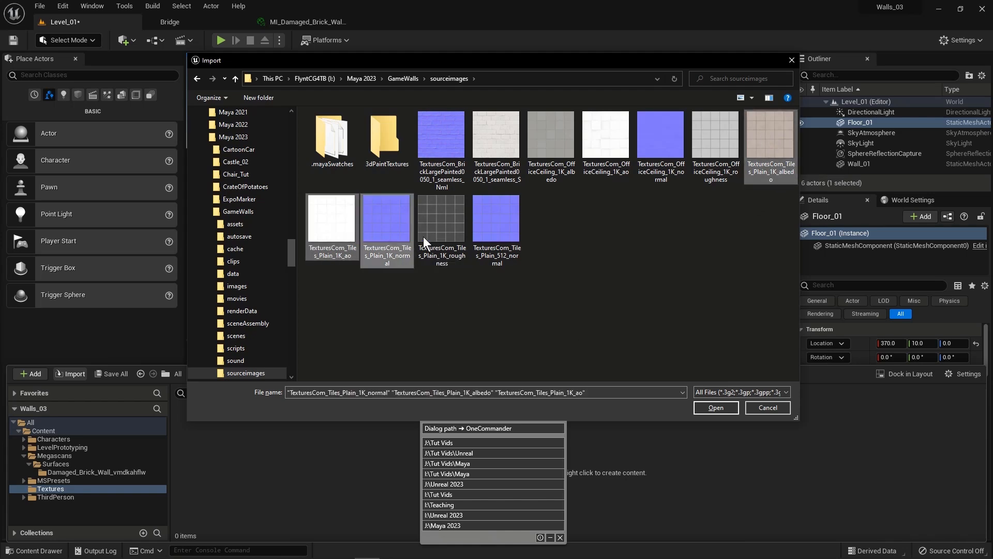
ctrl+click(424, 235)
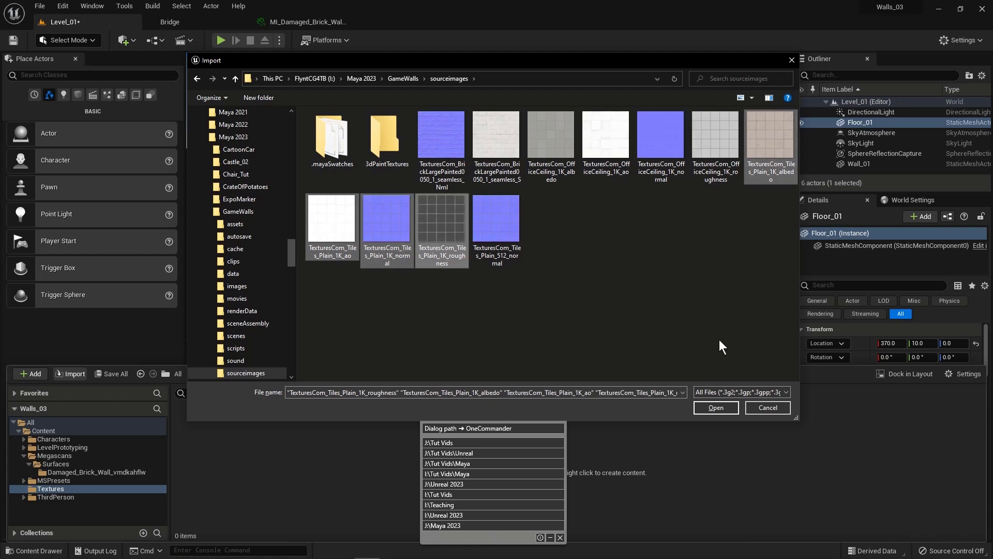
click(718, 406)
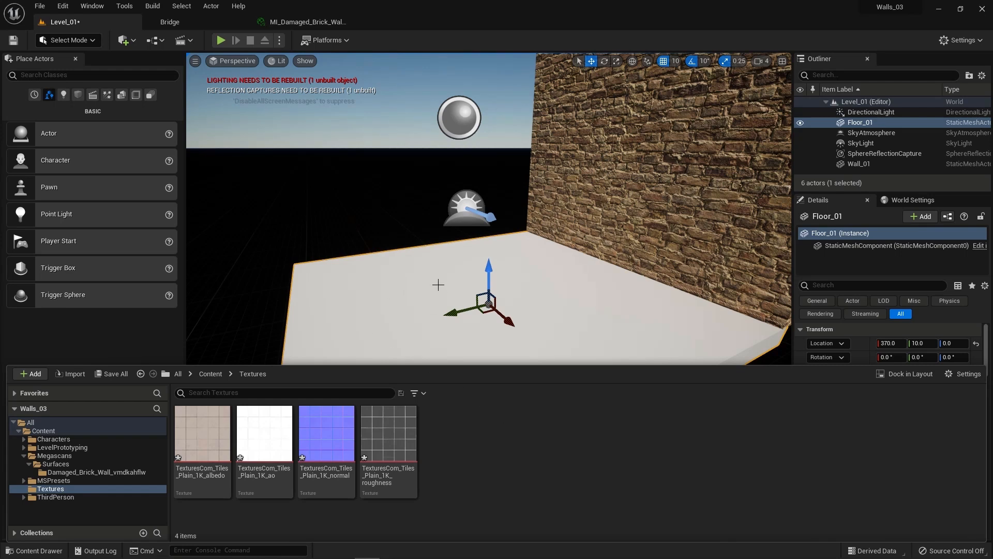
Open the Floor_02 material from the Content folder and delete its Param node, shifting the main material node aside to make room.
click(215, 374)
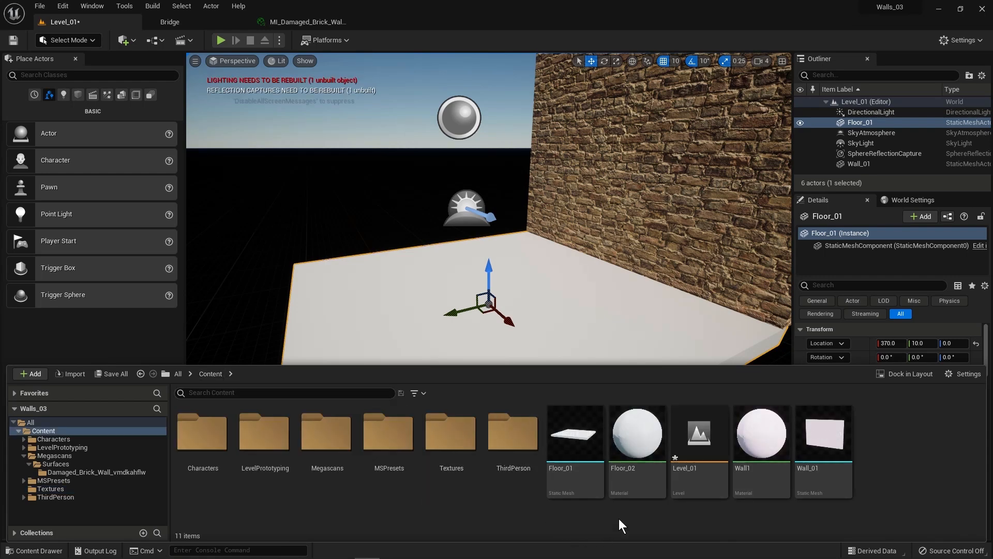
click(647, 442)
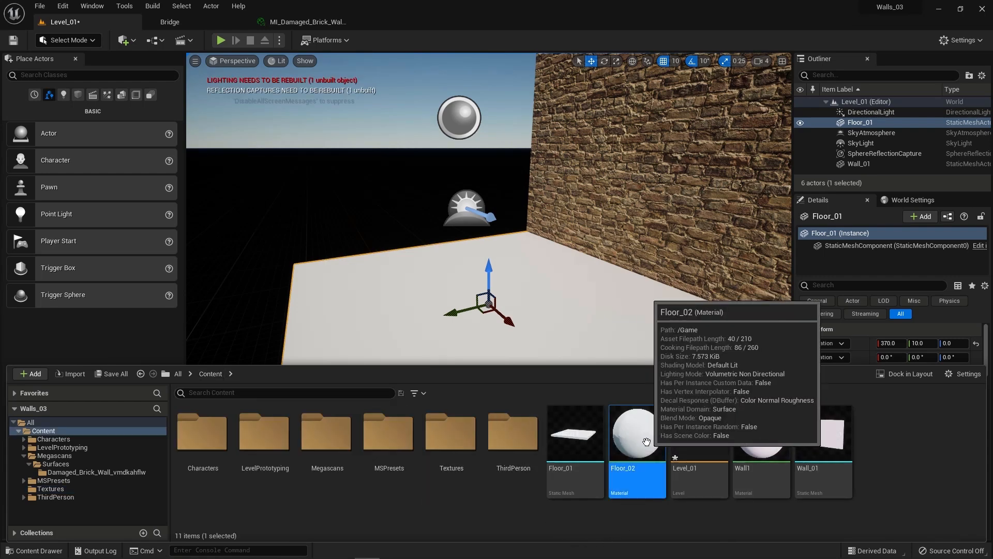
double_click(646, 441)
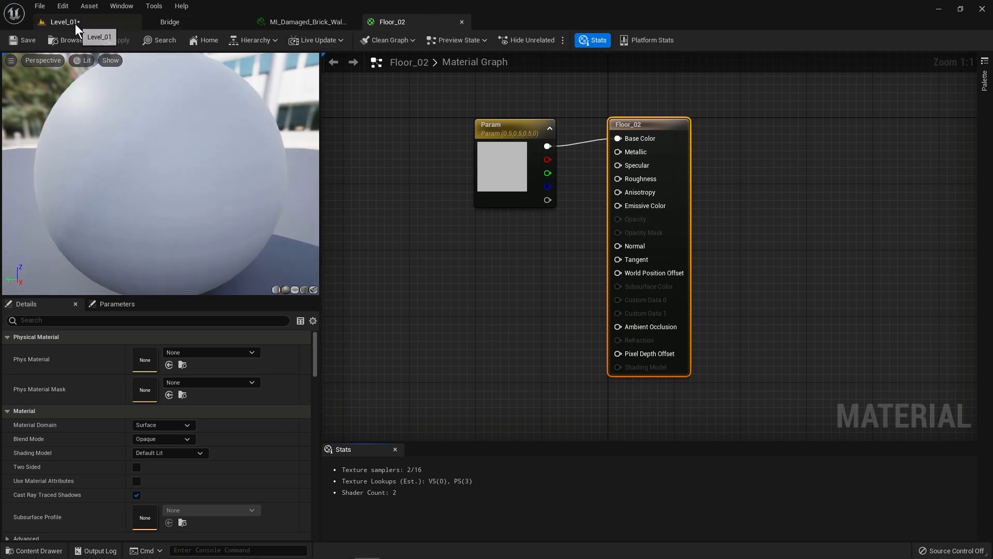
drag(499, 133, 500, 116)
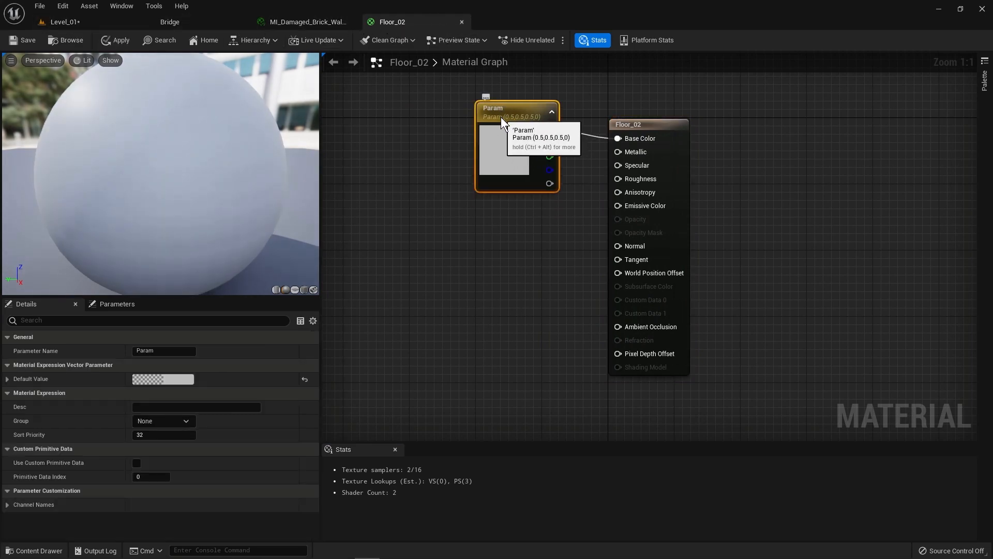
key(Delete)
drag(630, 145, 688, 154)
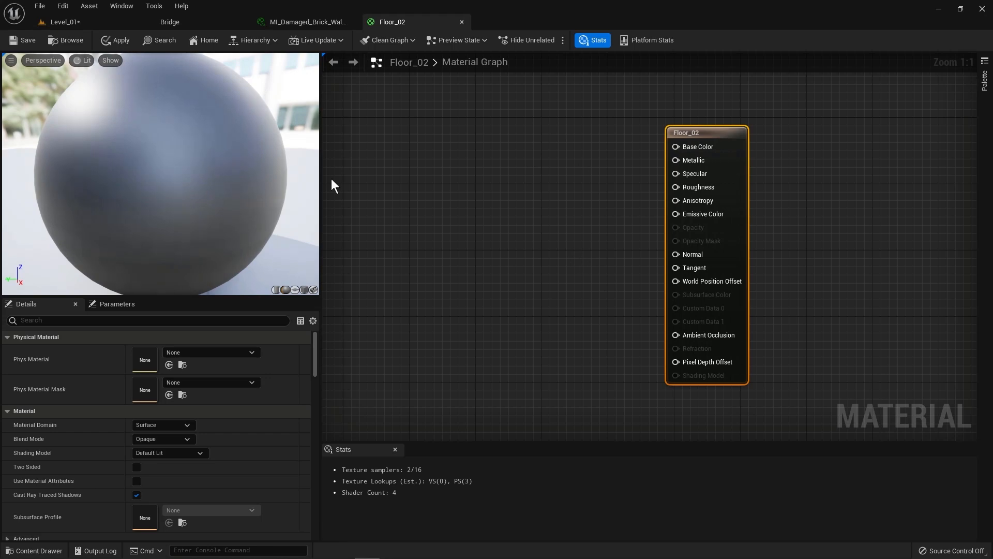
Open Content Browser 1 as a floating window and place it over the lower part of the Floor_02 material graph.
click(122, 7)
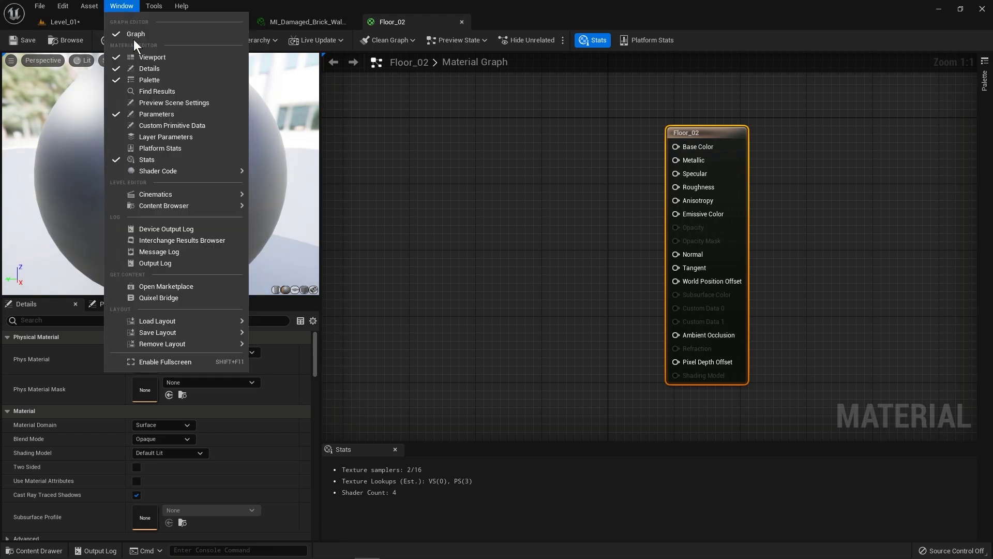
mouse_move(182, 205)
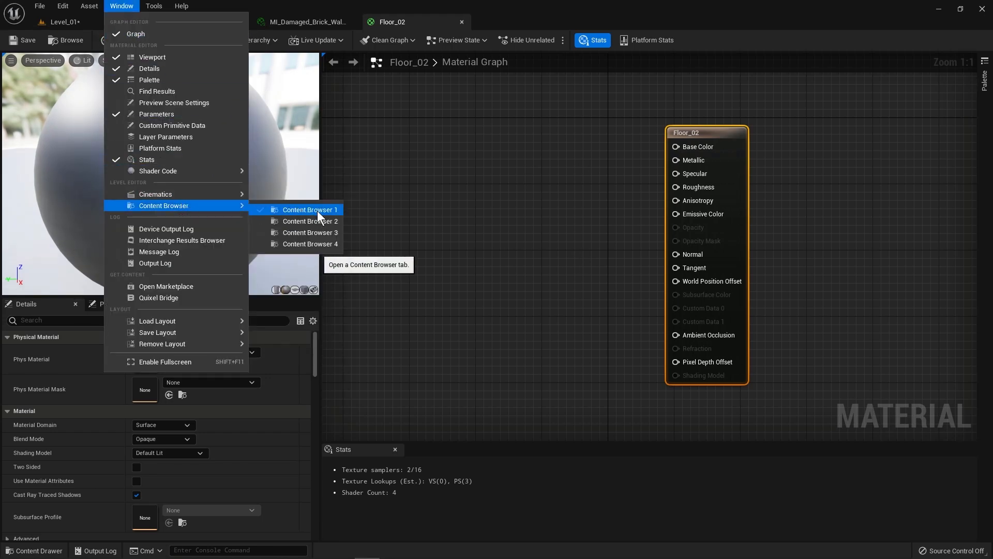
click(318, 210)
drag(489, 147, 647, 240)
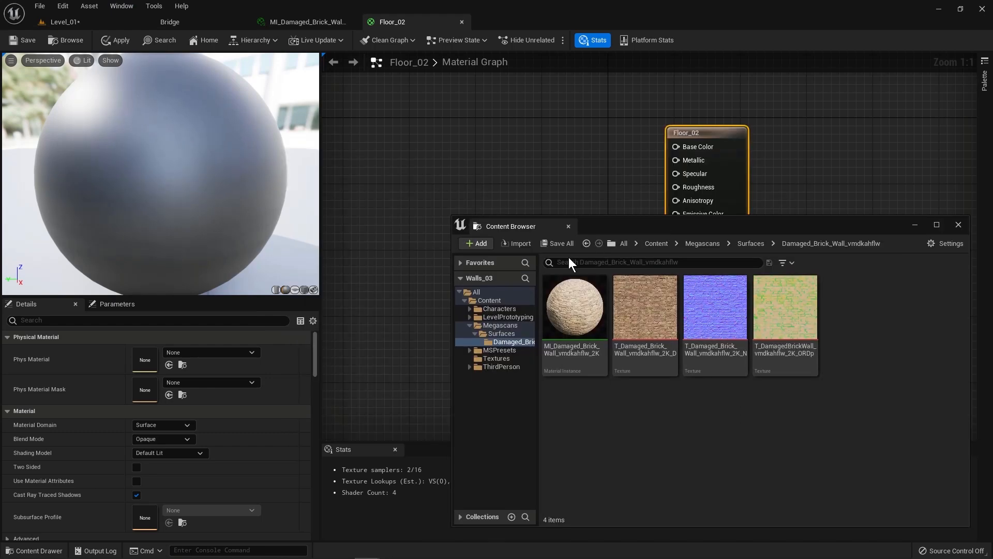
Add the four TexturesCom_Tiles_Plain_1K maps from the Textures folder to the Floor_02 material graph and close the floating Content Browser.
click(750, 243)
click(695, 244)
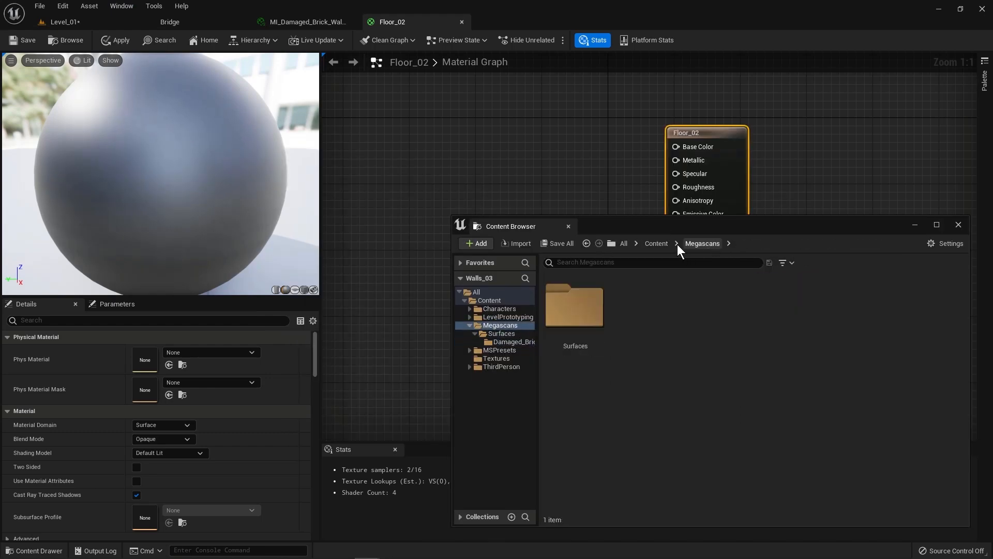
click(656, 244)
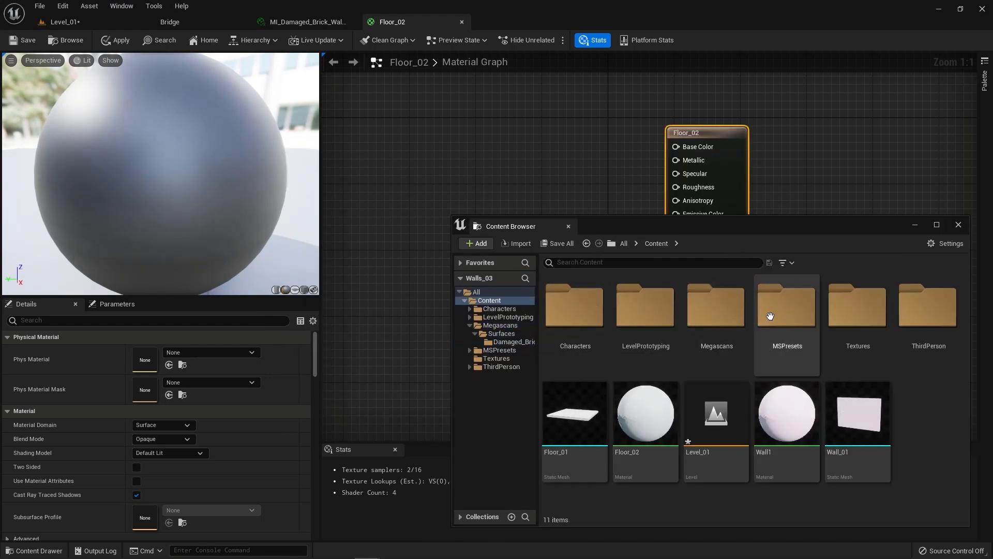
double_click(859, 310)
click(598, 313)
shift+click(800, 312)
drag(650, 304, 472, 116)
click(958, 225)
Spread the four new Texture Sample nodes apart so each tile map is visible beside the main material node.
drag(572, 154, 487, 233)
drag(624, 186, 499, 355)
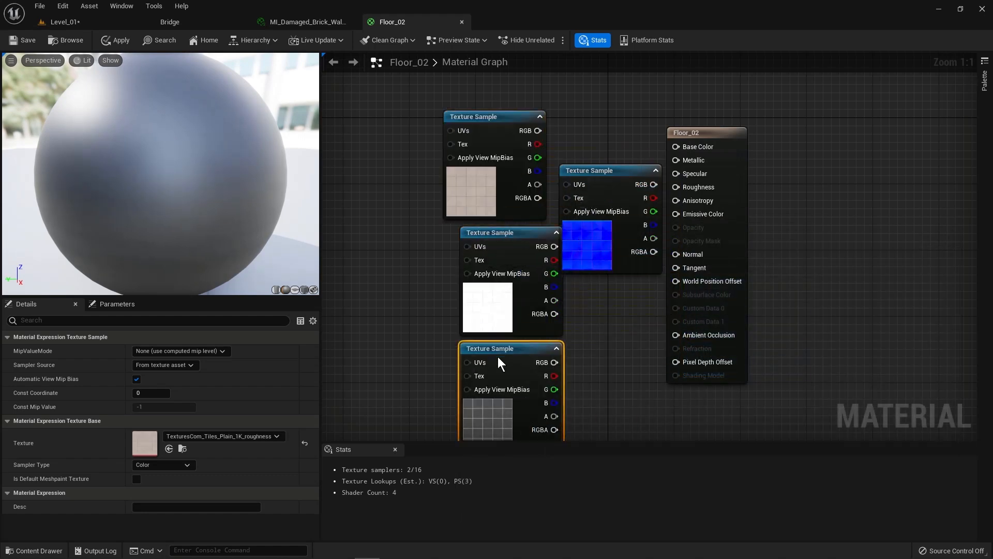
drag(607, 170, 615, 357)
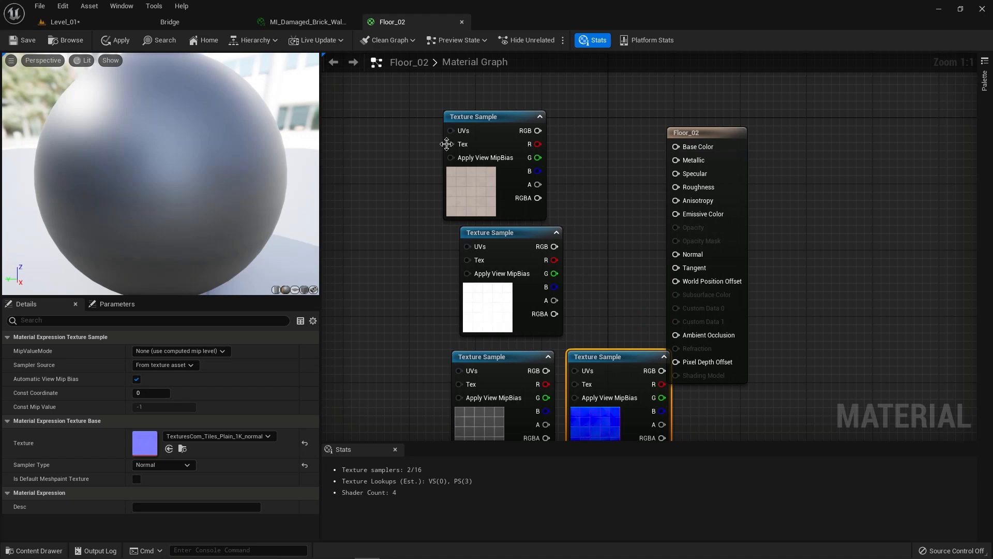
drag(475, 118, 483, 101)
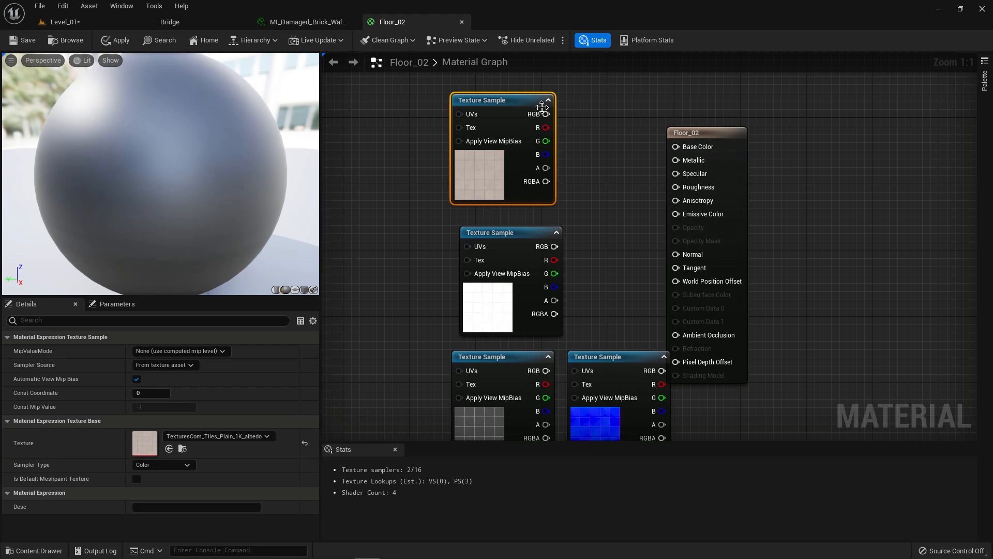
Connect the RGB outputs of the albedo, normal, roughness and ao samples to Base Color, Normal, Roughness and Ambient Occlusion respectively.
drag(547, 114, 675, 147)
drag(491, 233, 417, 241)
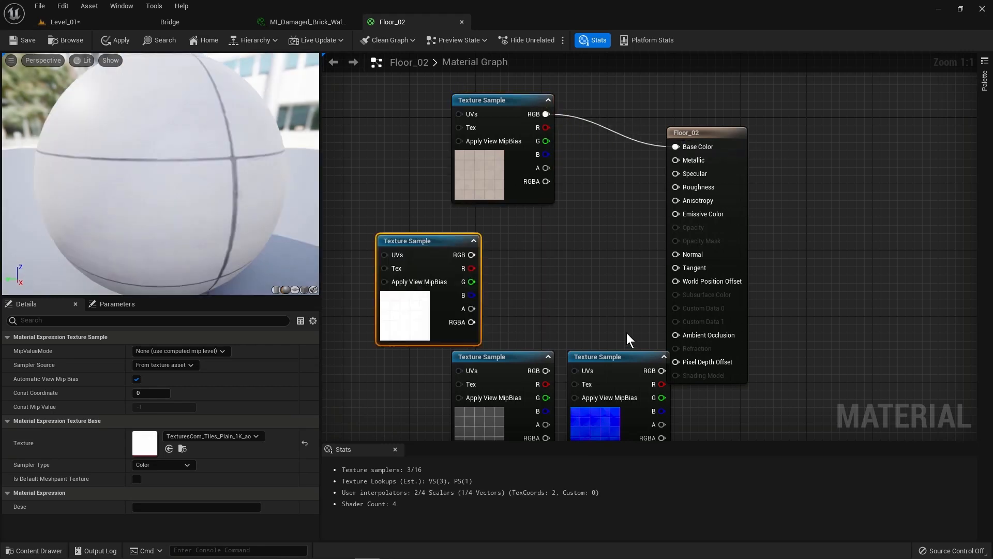
drag(615, 357, 676, 254)
click(468, 375)
drag(468, 374, 677, 189)
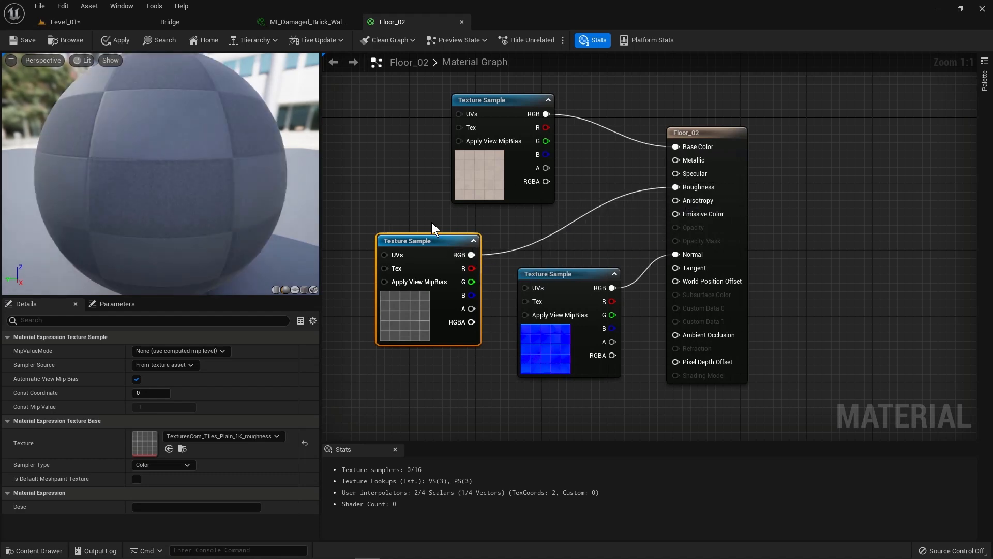
drag(432, 241, 511, 376)
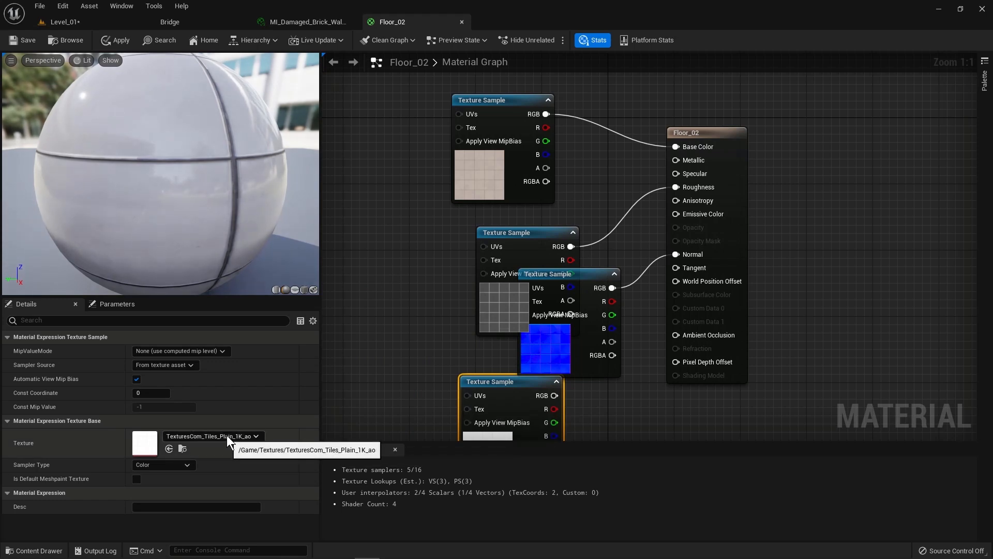
drag(554, 395, 686, 334)
drag(480, 395, 488, 420)
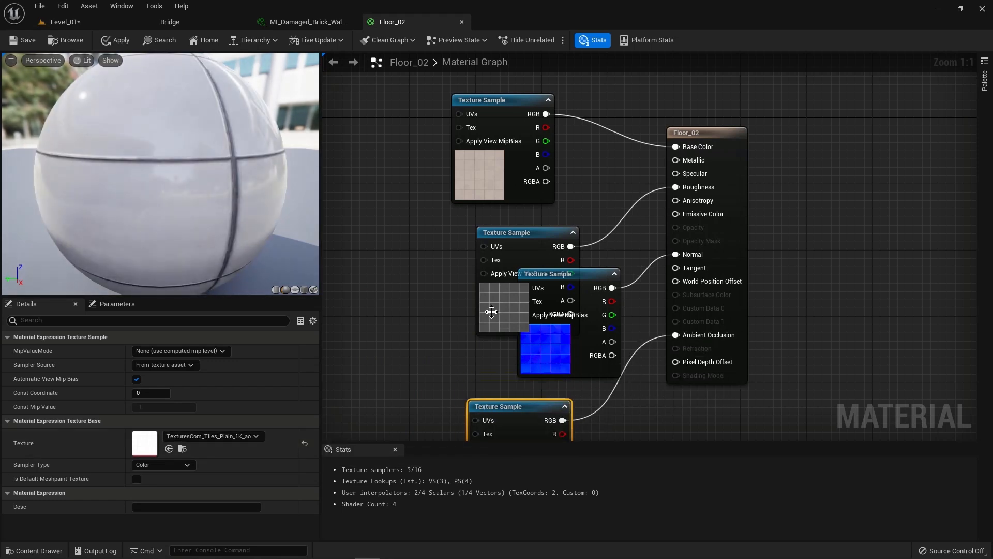
Line up the albedo, roughness and normal samples in one column, with the ao sample offset beside them.
drag(525, 248, 468, 248)
drag(548, 283, 452, 353)
drag(525, 407, 591, 416)
drag(484, 347, 492, 356)
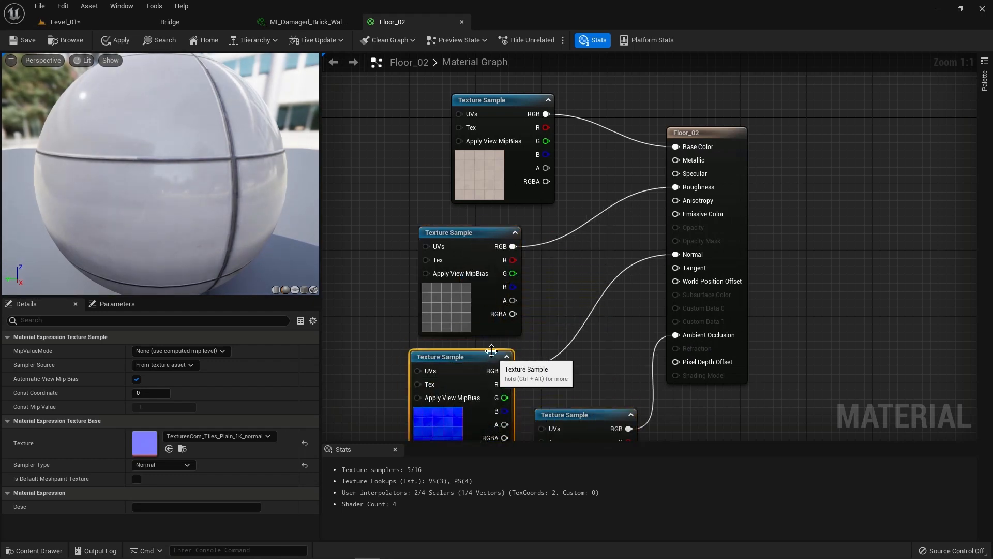
drag(491, 234, 484, 242)
drag(518, 100, 474, 83)
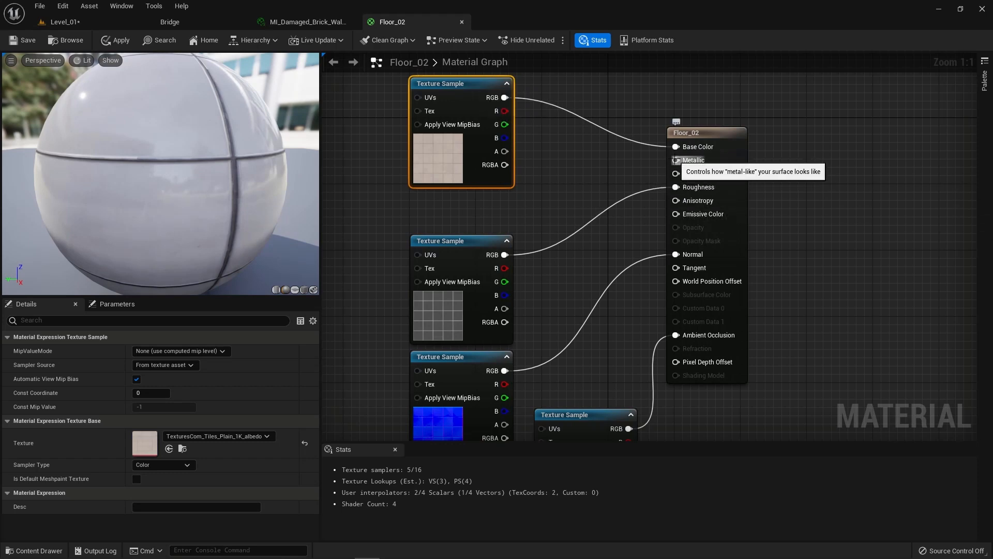
Add a Constant node feeding the Metallic input and place it beside the albedo sample.
drag(675, 160, 576, 167)
text(con)
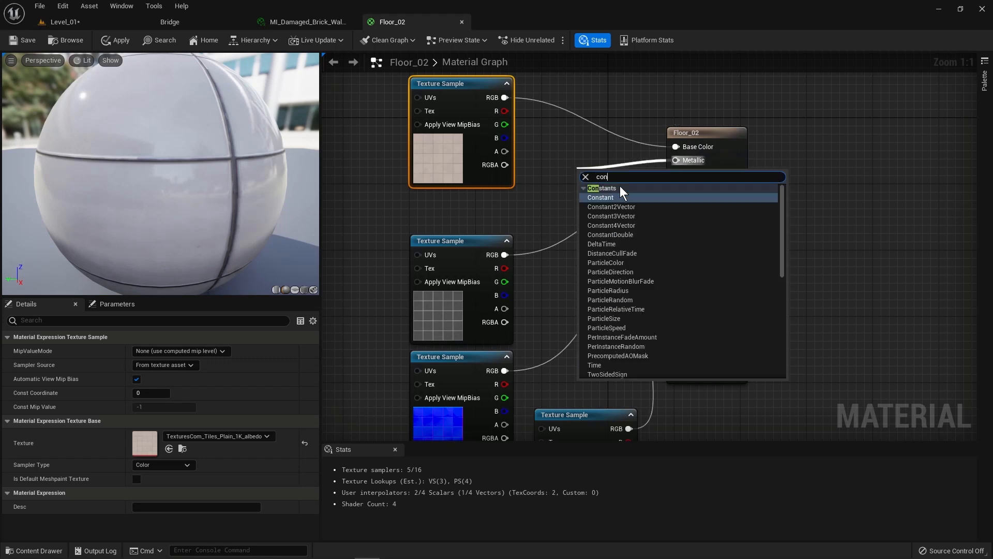
click(618, 198)
drag(581, 169, 556, 132)
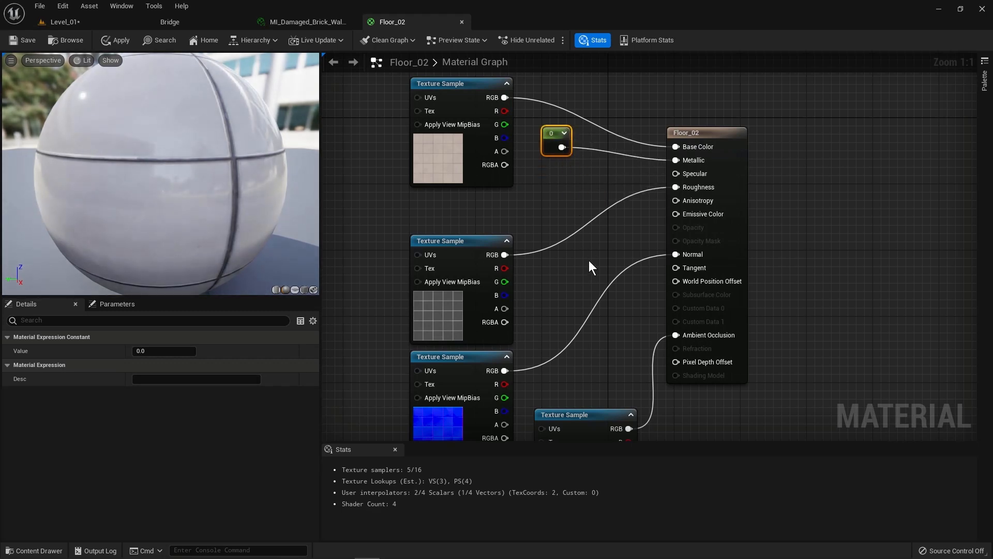
Duplicate the Constant node, connect the copy to Specular and set its value to about 0.34.
key(ctrl+d)
drag(592, 239, 673, 173)
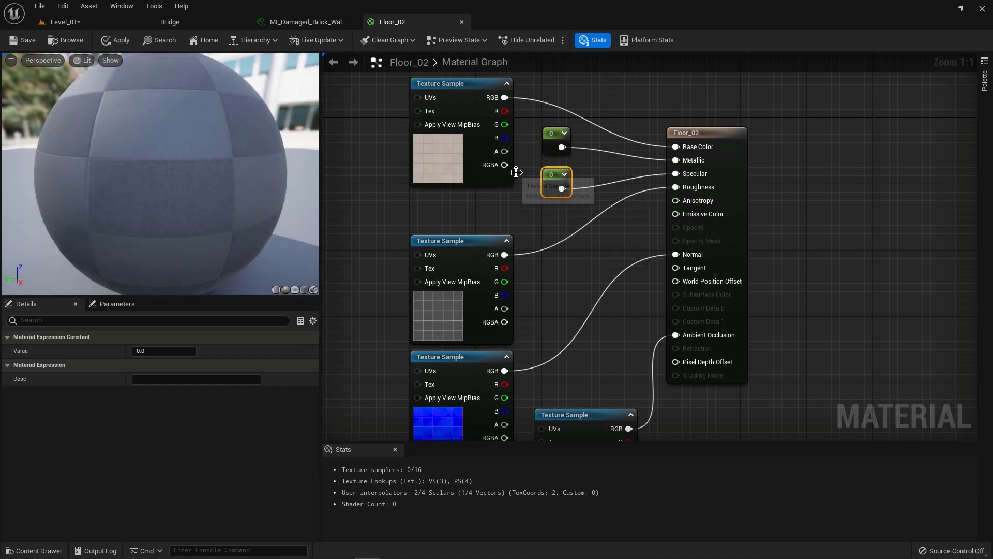
drag(557, 178, 565, 178)
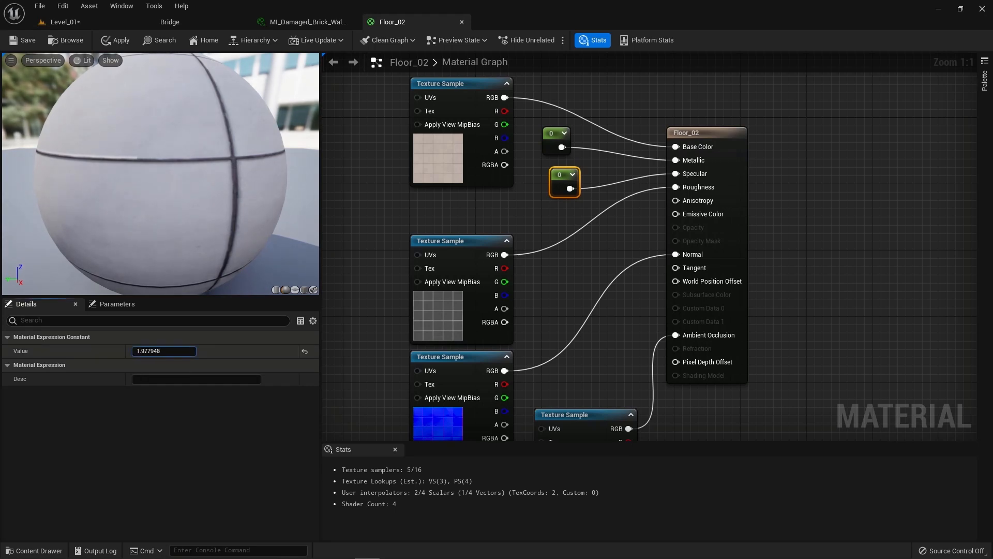
drag(164, 351, 147, 351)
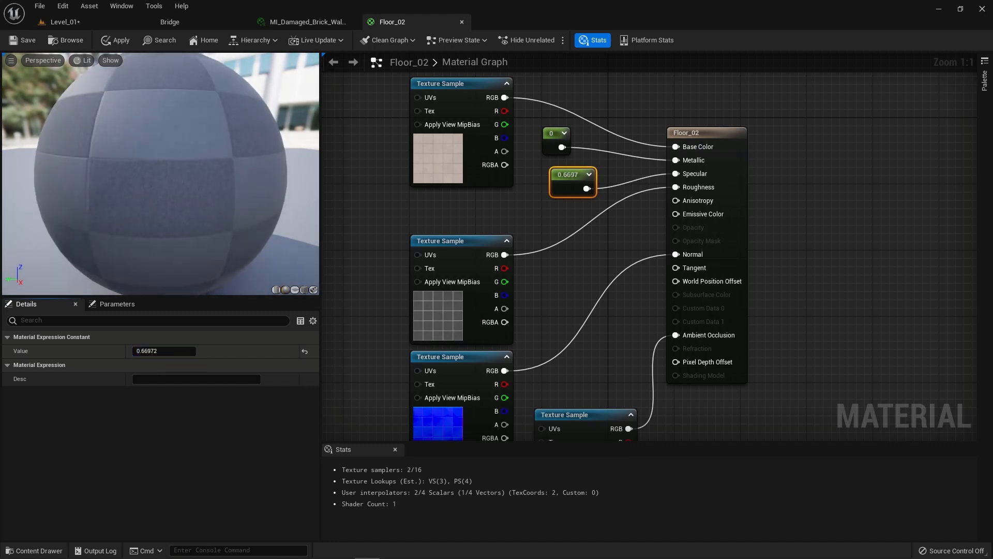
drag(147, 352, 172, 352)
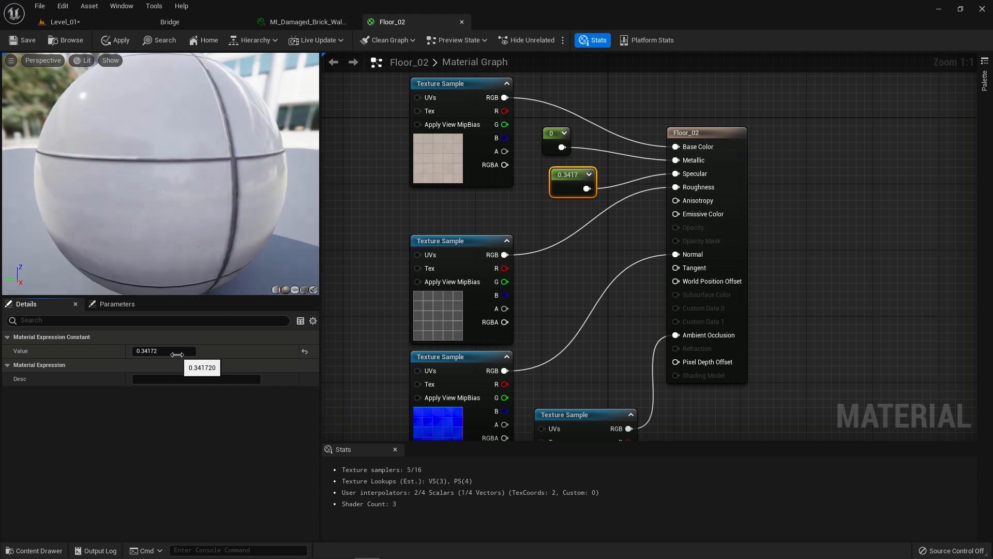
Save the Floor_02 material and view the tiled floor in Level_01.
click(61, 22)
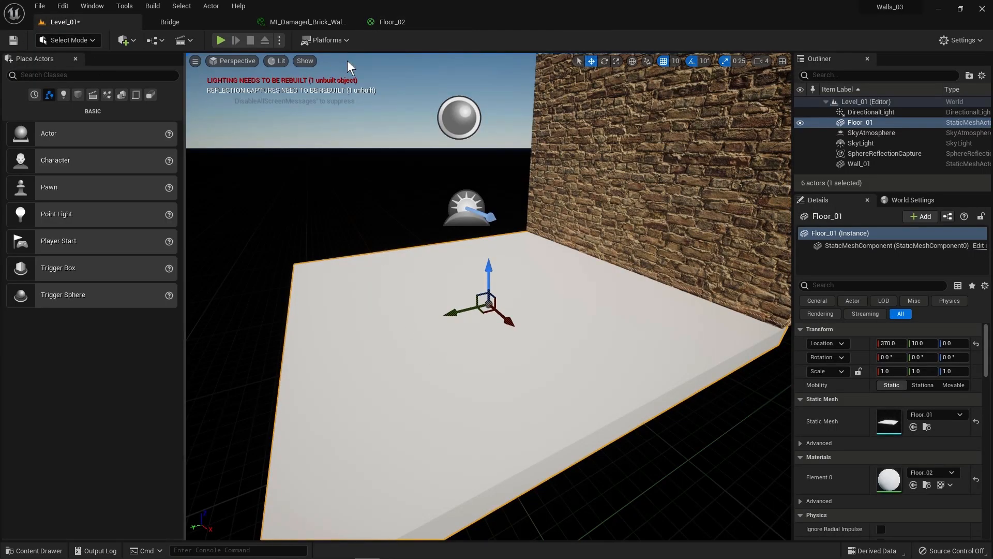
click(404, 22)
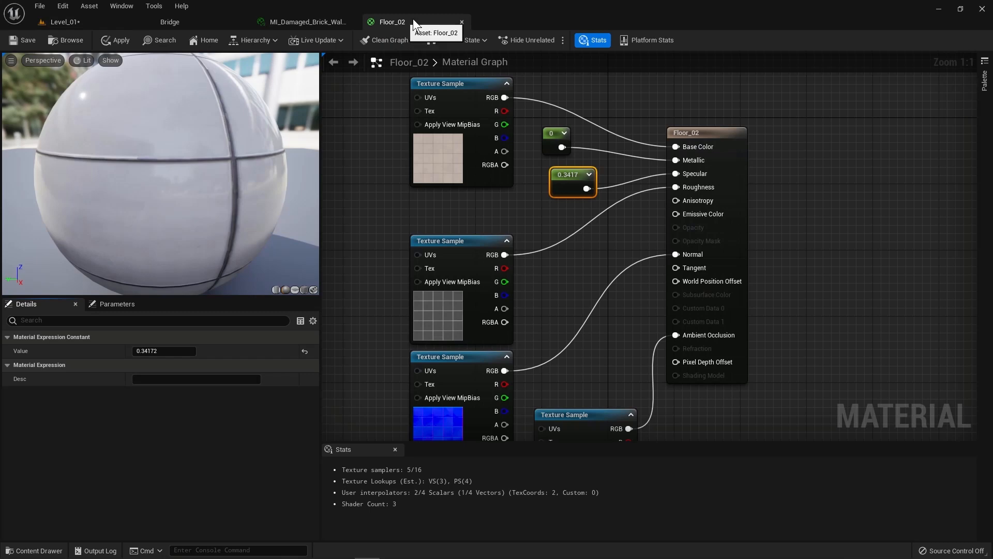
click(23, 40)
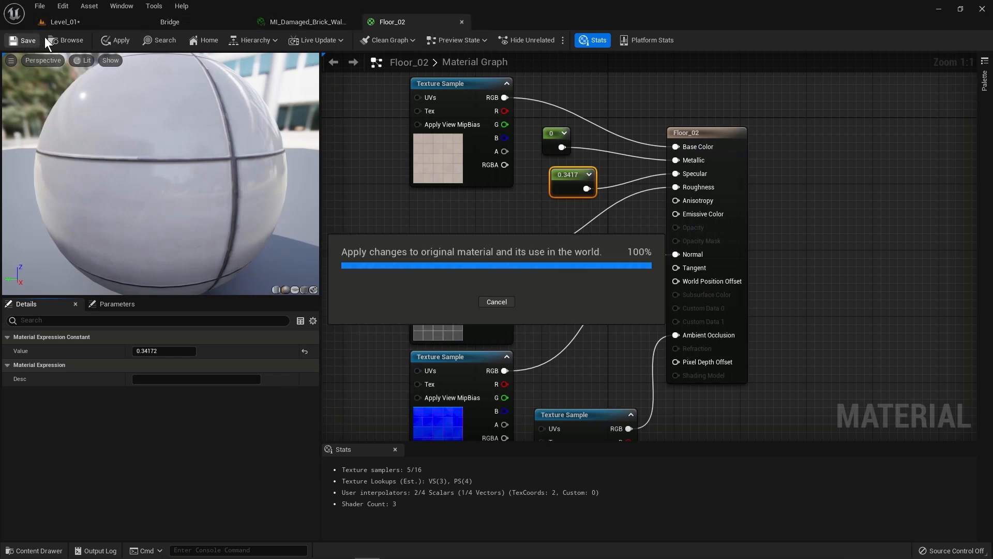
click(72, 22)
alt+drag(535, 366, 439, 361)
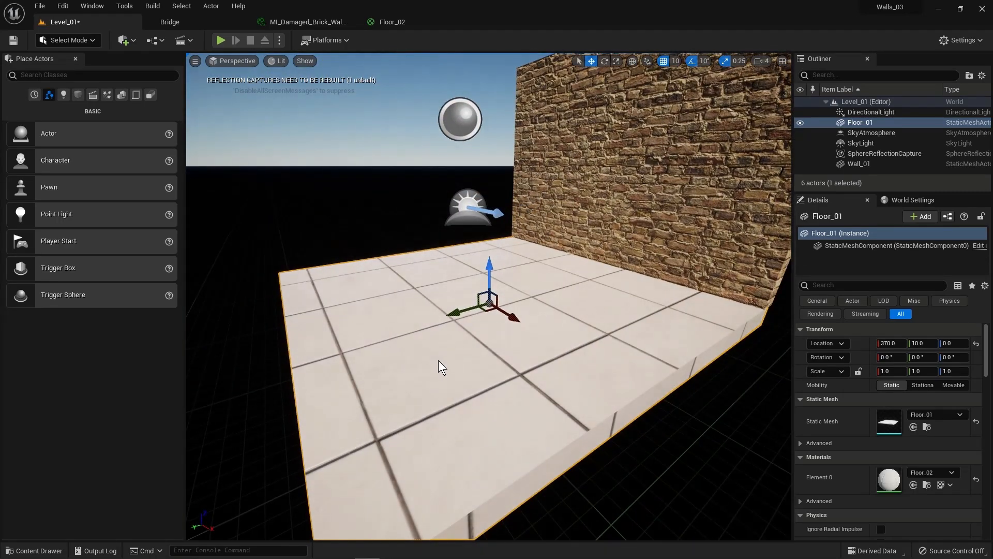
scroll(457, 375, up, 4)
key(f)
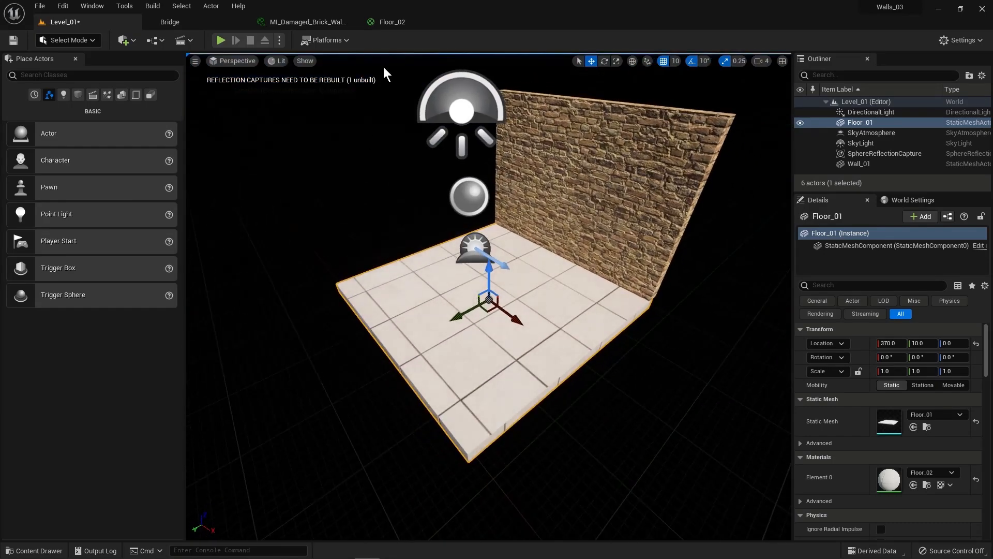
Add a TextureCoordinate node to the UVs input of the albedo sample in the Floor_02 material.
click(388, 23)
scroll(497, 326, down, 3)
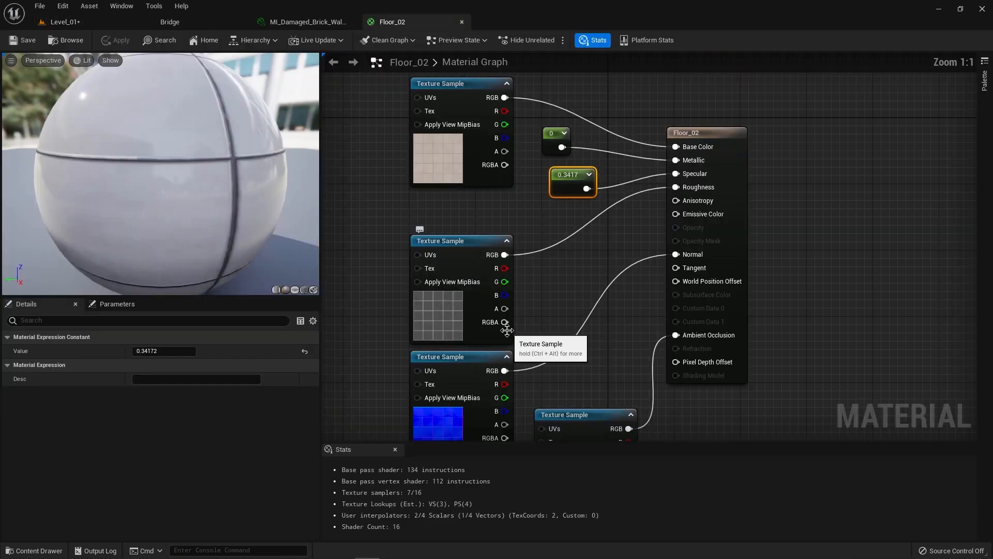
drag(442, 156, 358, 262)
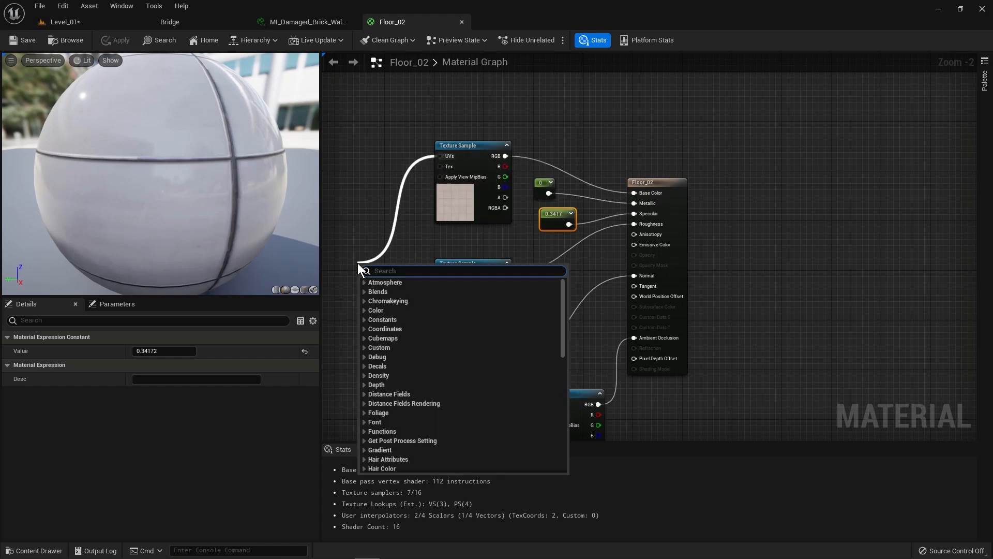
text(coor)
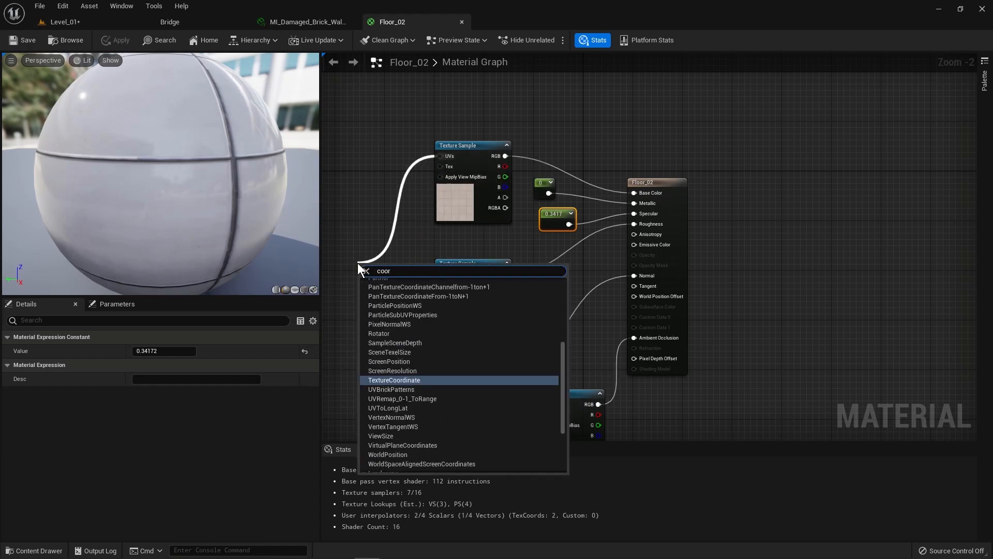
click(412, 380)
Connect the TexCoord node to the UVs inputs of the roughness, normal and ao samples.
right_drag(381, 345, 492, 342)
drag(504, 274, 552, 270)
drag(425, 252, 550, 357)
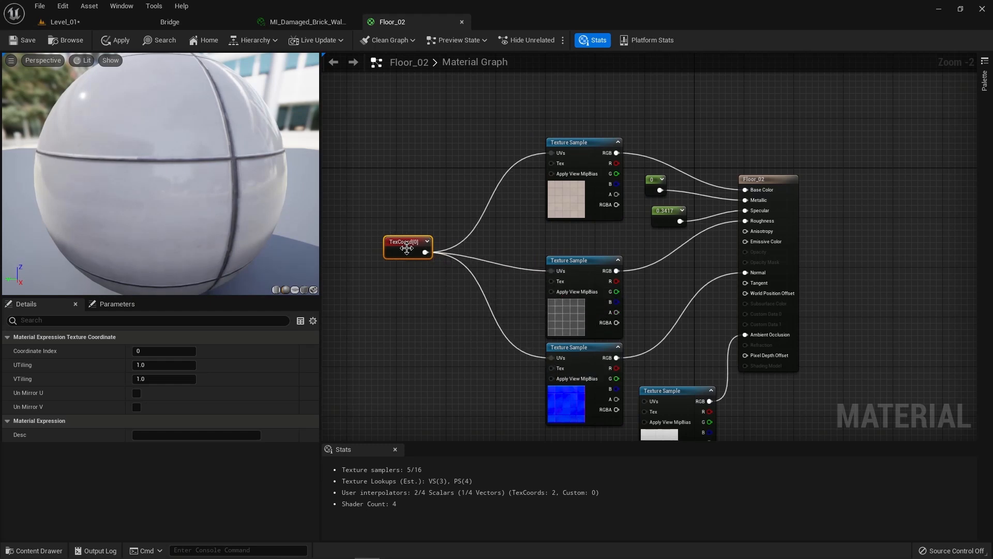
right_drag(443, 333, 396, 228)
drag(379, 146, 607, 304)
right_drag(414, 279, 513, 334)
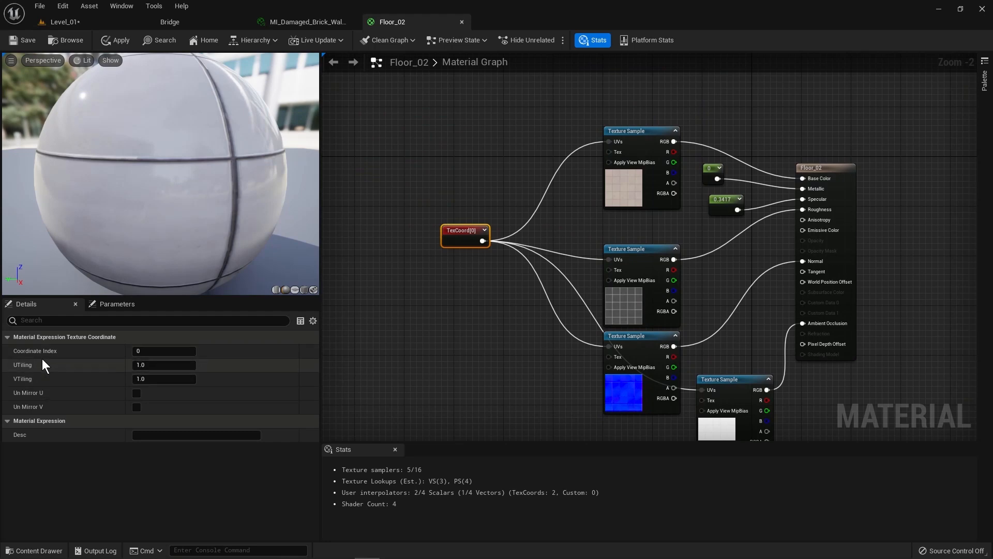
Set the TexCoord node's UTiling and VTiling to 2 and save the material.
click(163, 362)
text(2)
key(Tab)
text(2)
key(Tab)
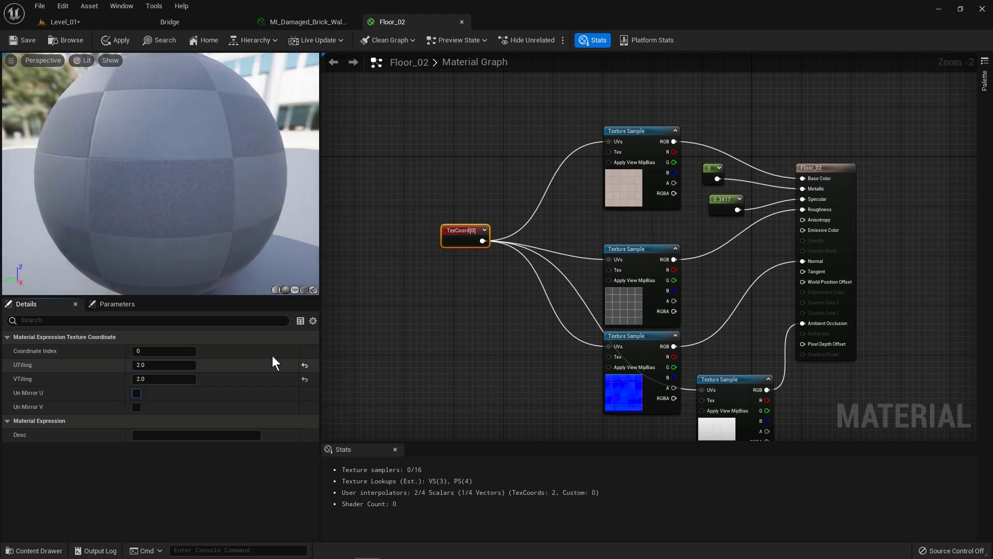
click(27, 40)
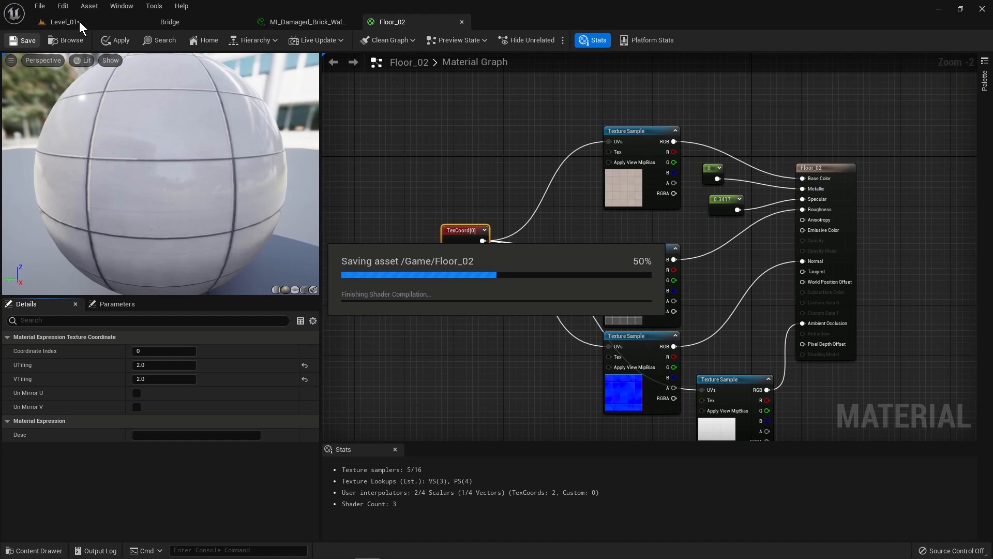
Examine the floor's denser tiling and the brick wall from several angles in Level_01, undoing any accidental floor move.
click(80, 22)
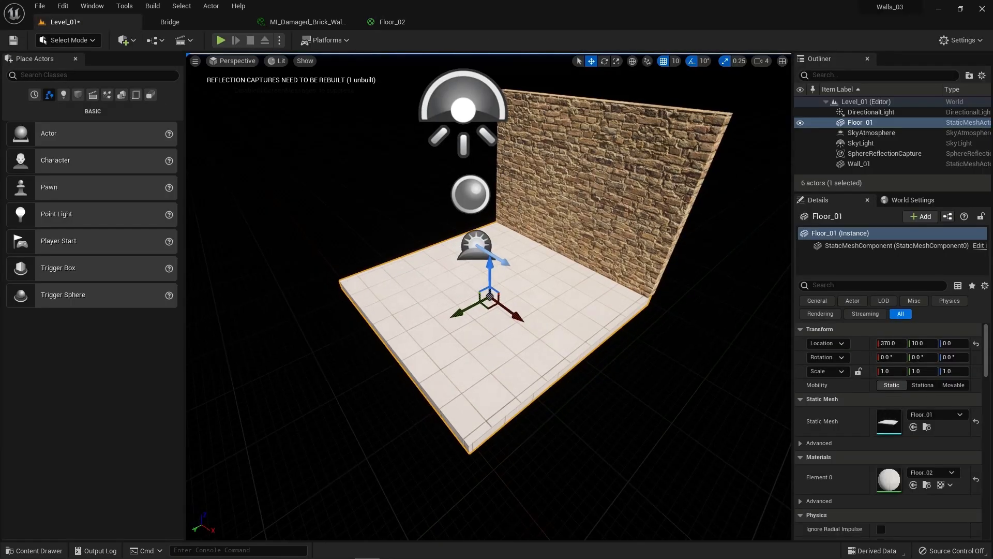
drag(547, 297, 556, 261)
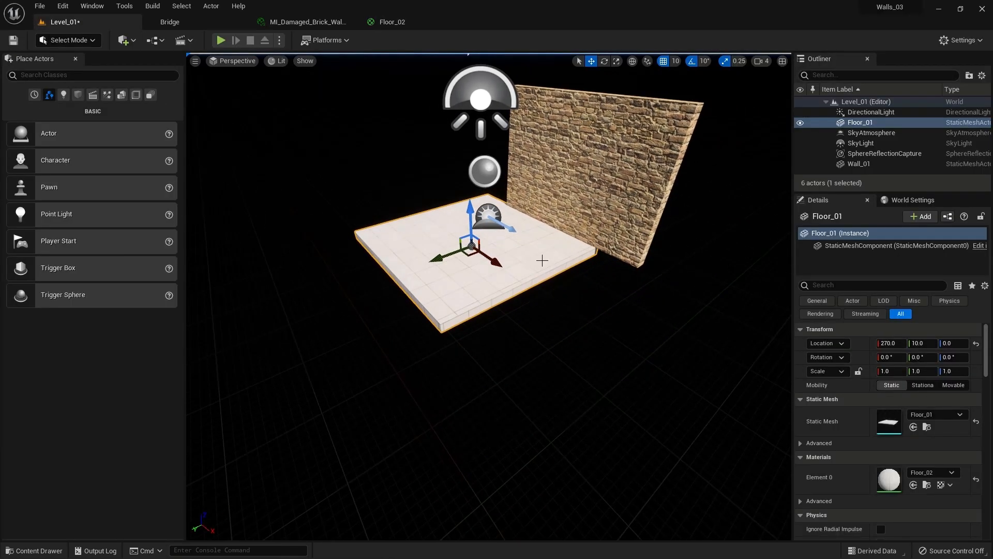
key(ctrl+z)
scroll(558, 259, down, 3)
scroll(559, 261, up, 6)
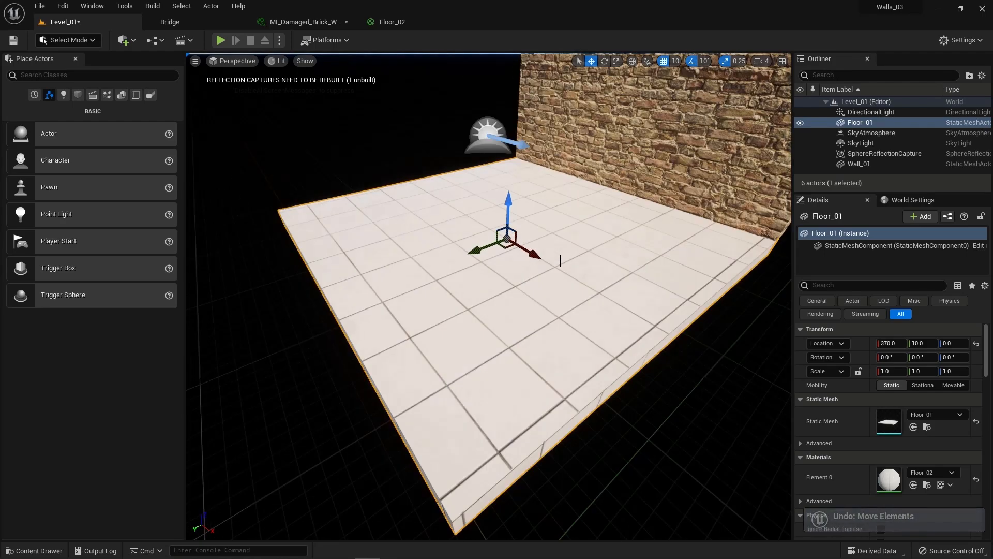
right_drag(569, 254, 561, 215)
key(s)
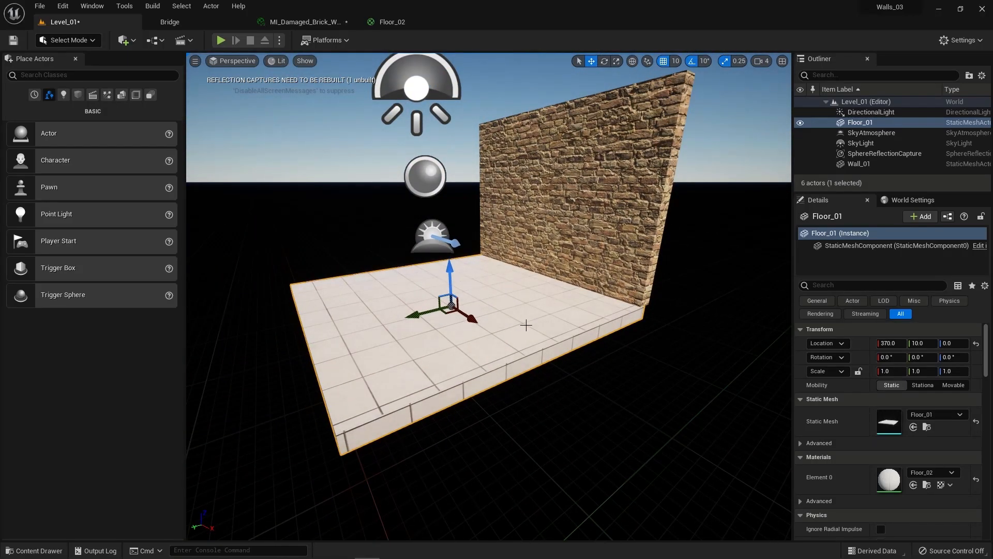
scroll(506, 317, up, 2)
scroll(505, 317, down, 2)
alt+drag(490, 317, 435, 303)
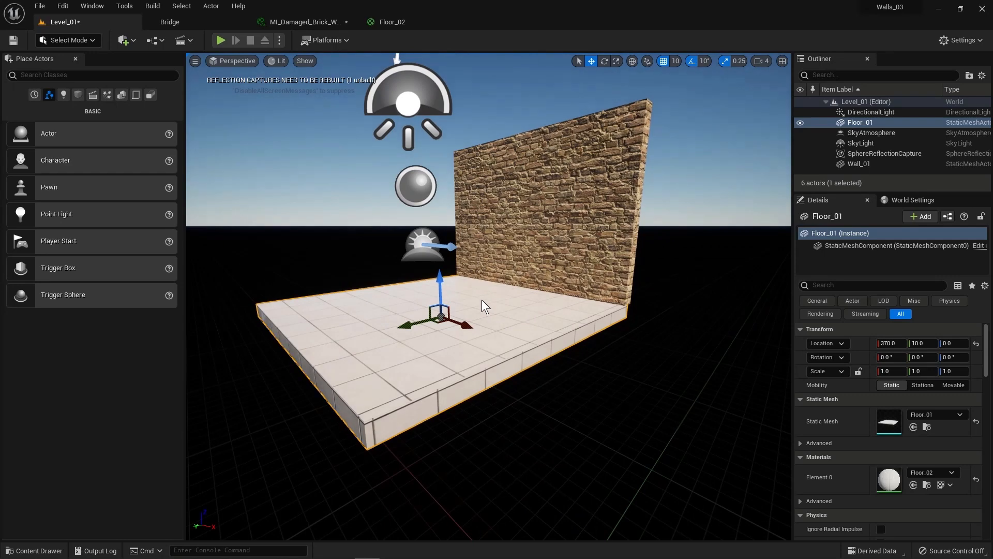